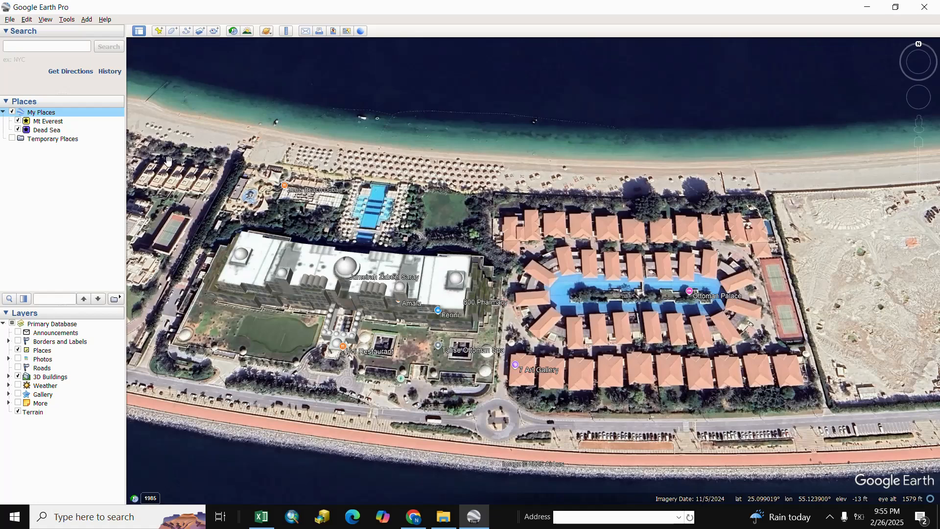
Step: Create a new folder under My Places named GOOGLE EARTH TO SHAPE FILE
right_click(44, 112)
mouse_move(78, 117)
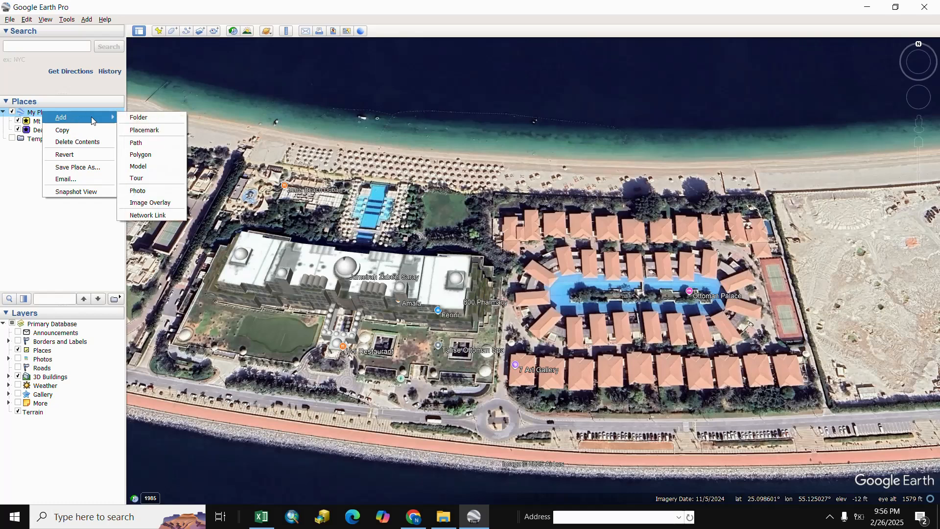
left_click(143, 118)
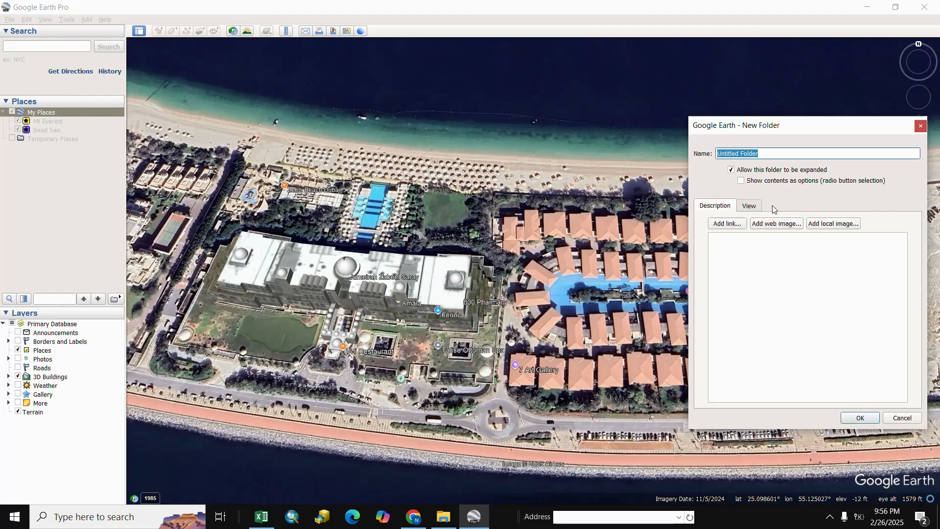
type("GOOGLE E")
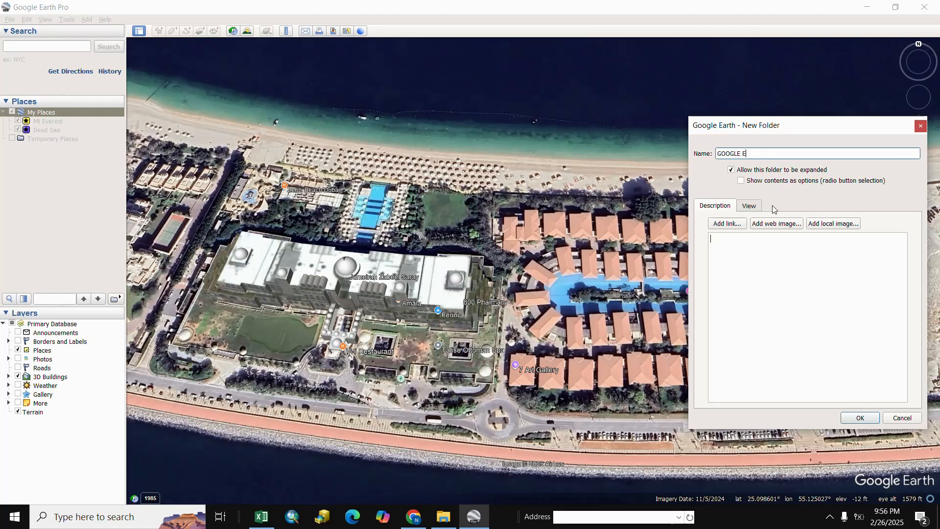
type("ARTH TO SHAPE FILE")
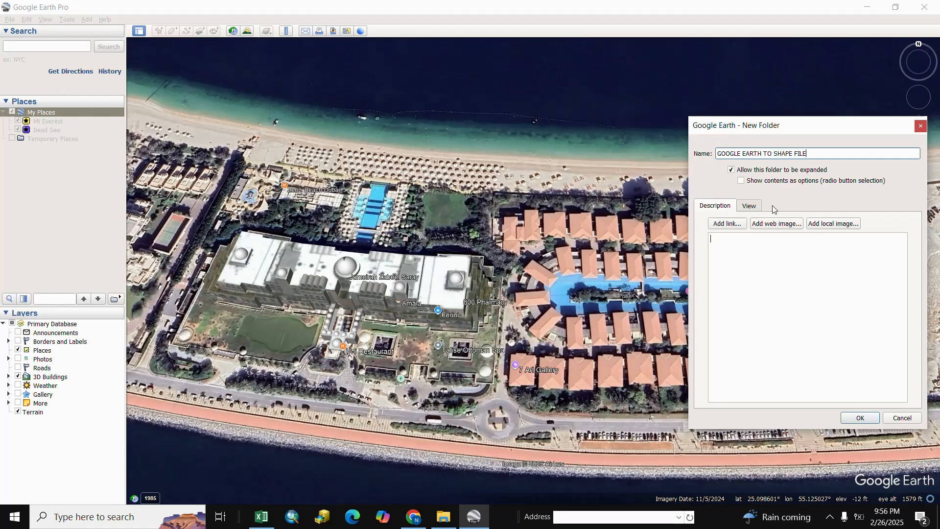
left_click(860, 418)
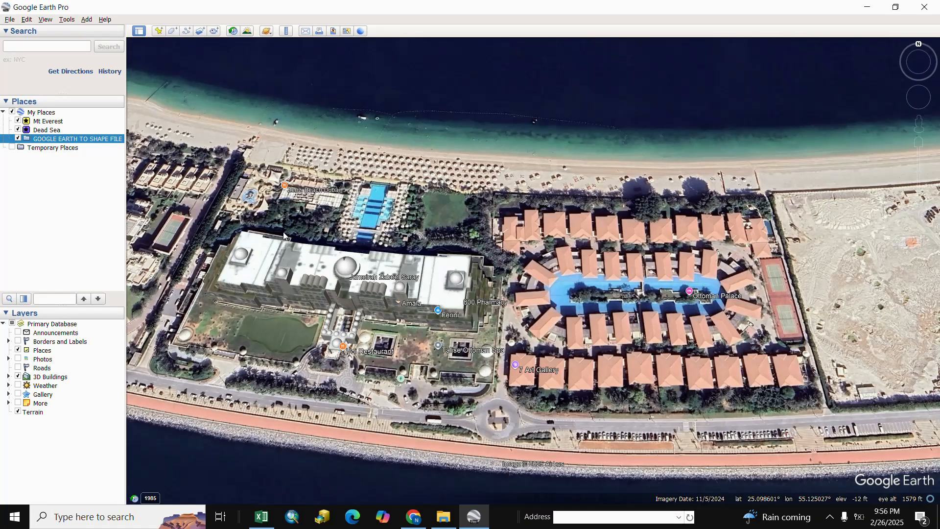
Step: Add a placemark, move it onto the 7 Art Gallery, and name it 7 ART GALLERY
left_click(157, 32)
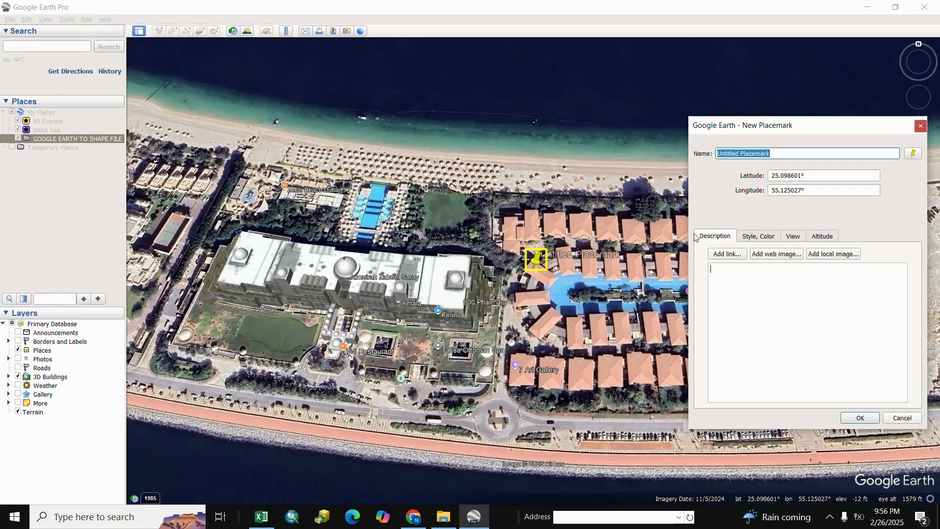
left_click_drag(540, 264, 513, 371)
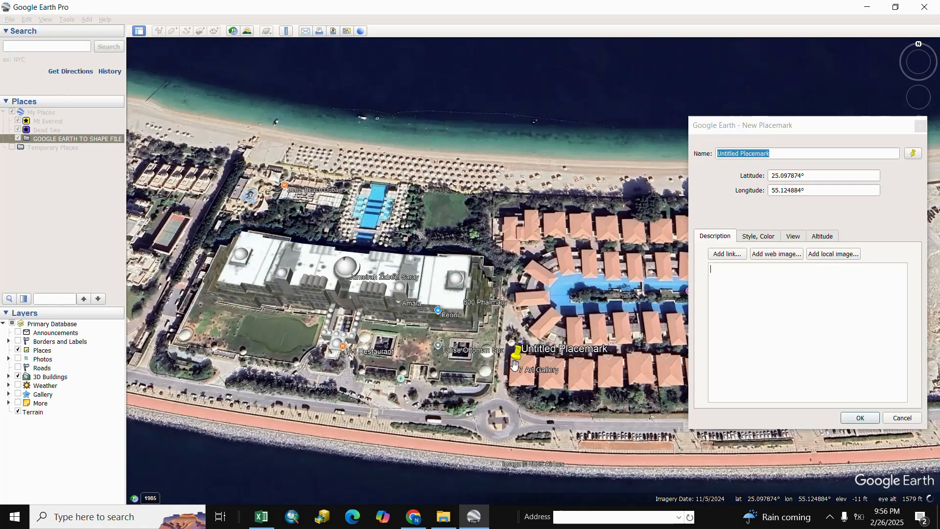
left_click(778, 153)
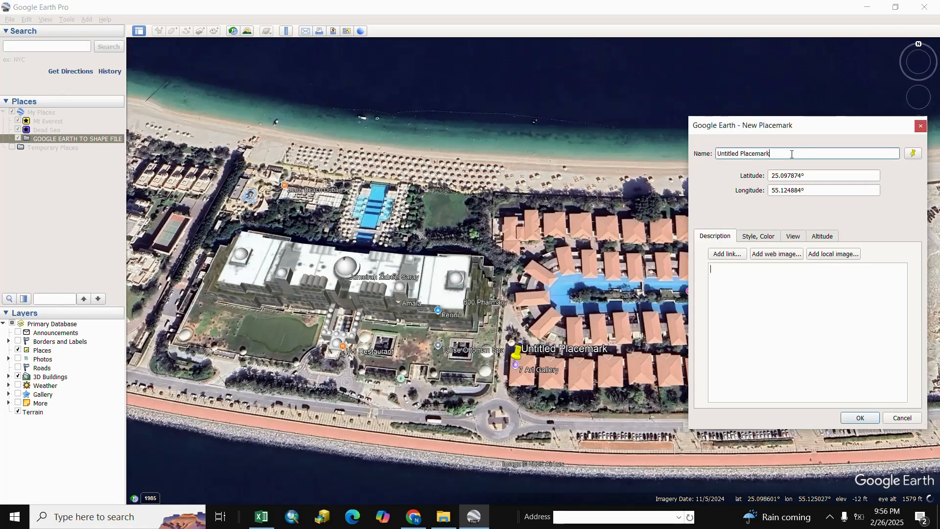
left_click_drag(791, 153, 714, 156)
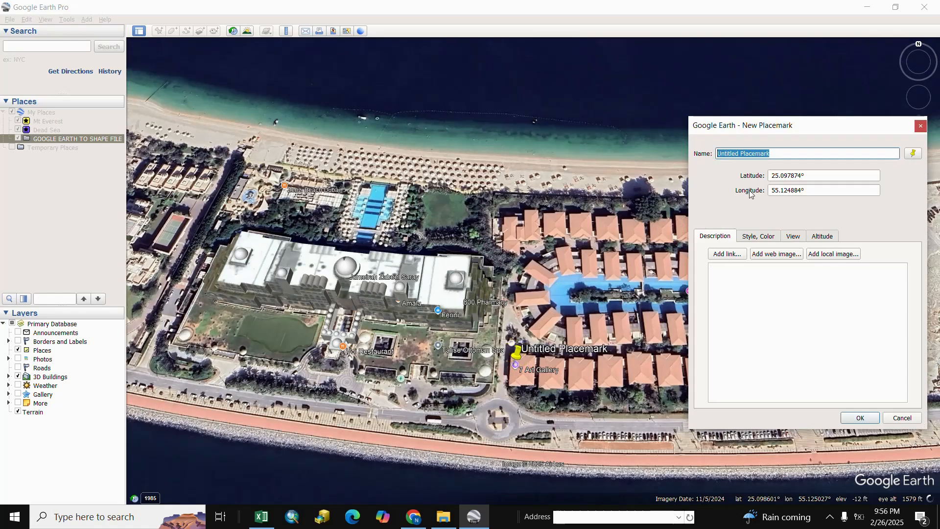
type("7")
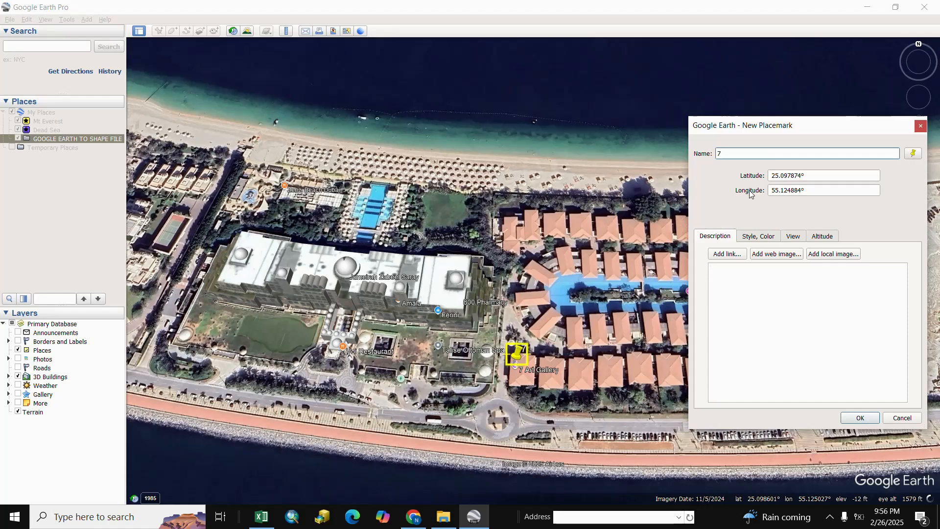
type(" ART GALL")
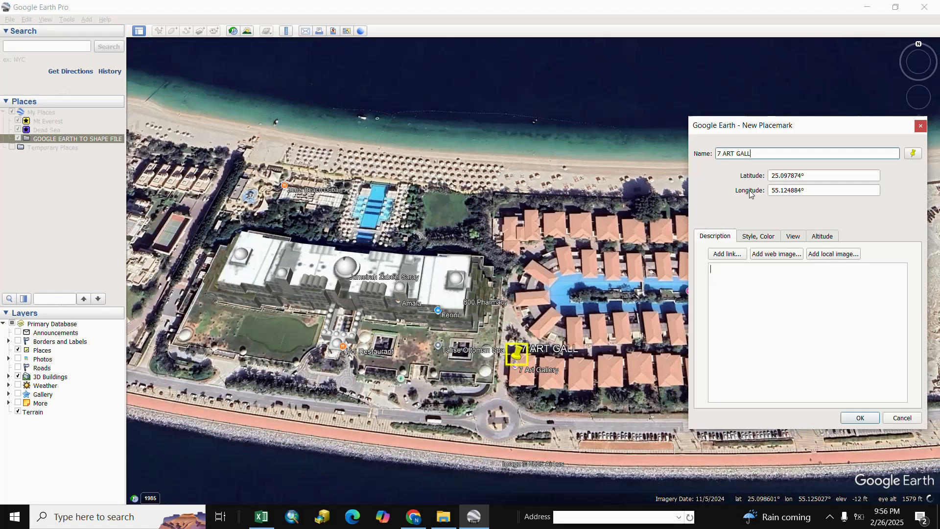
type("ERY")
left_click(858, 418)
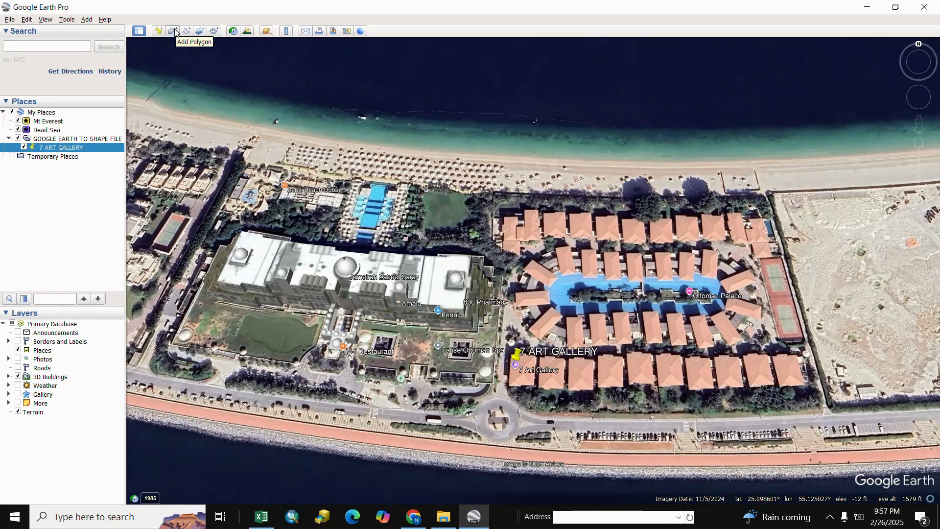
Step: Start a new polygon and name it BUILDING
left_click(175, 32)
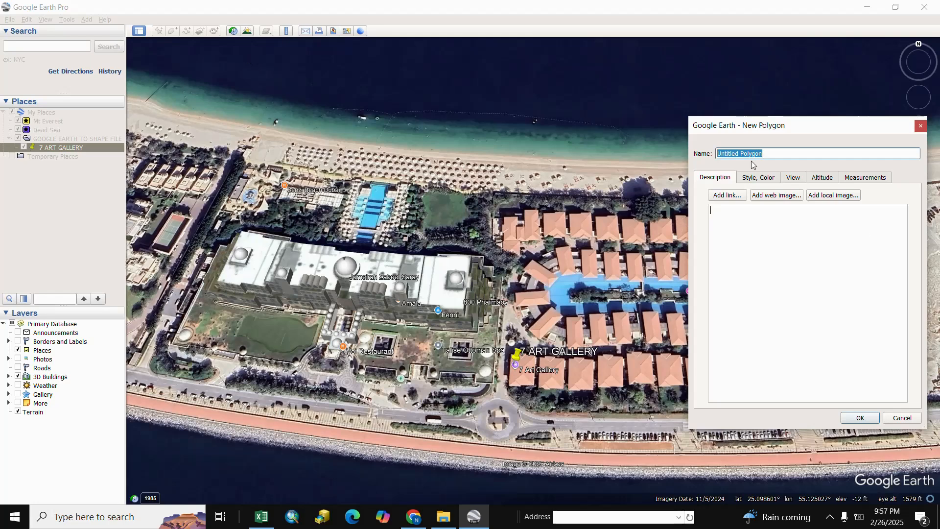
left_click(768, 155)
key("ctrl+a")
type("b")
key("BackSpace")
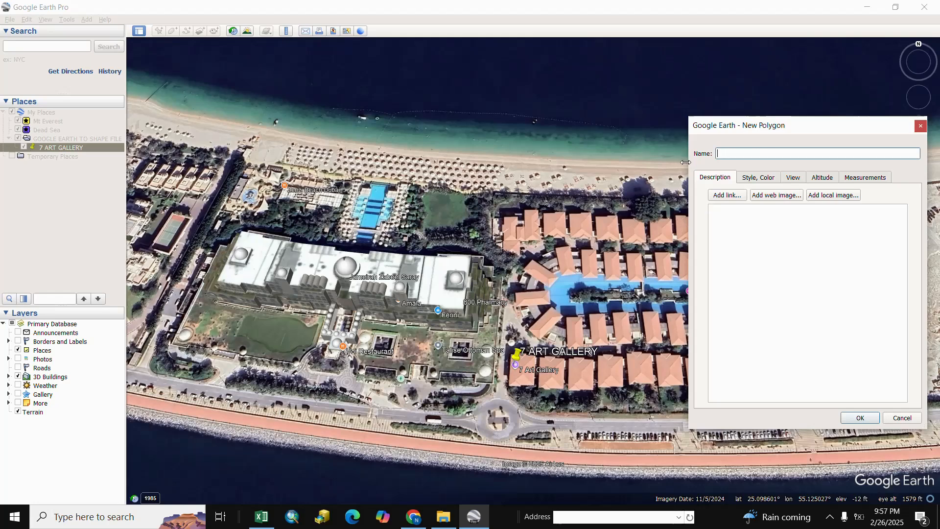
type("BUILDING")
Step: Trace the polygon around the villa roof just south of the pool with four corner points
scroll(586, 335, "up", 3)
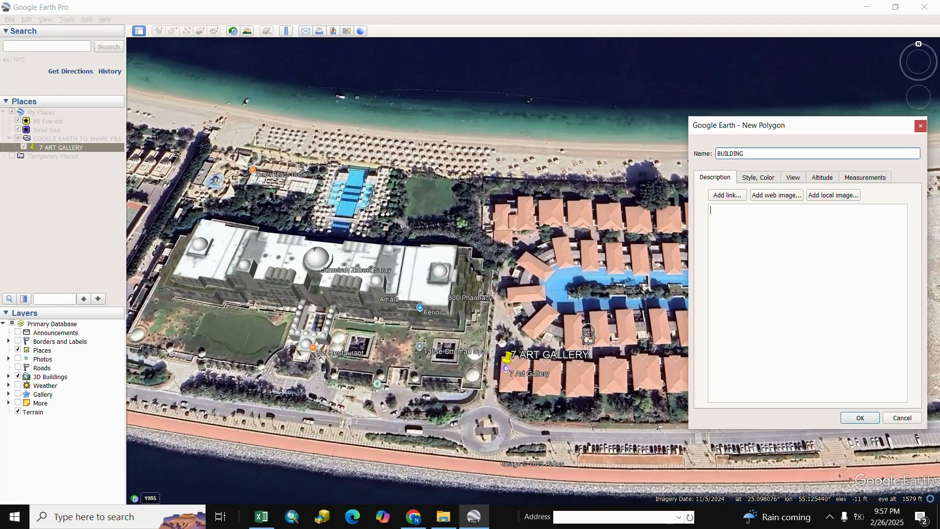
scroll(591, 335, "up", 2)
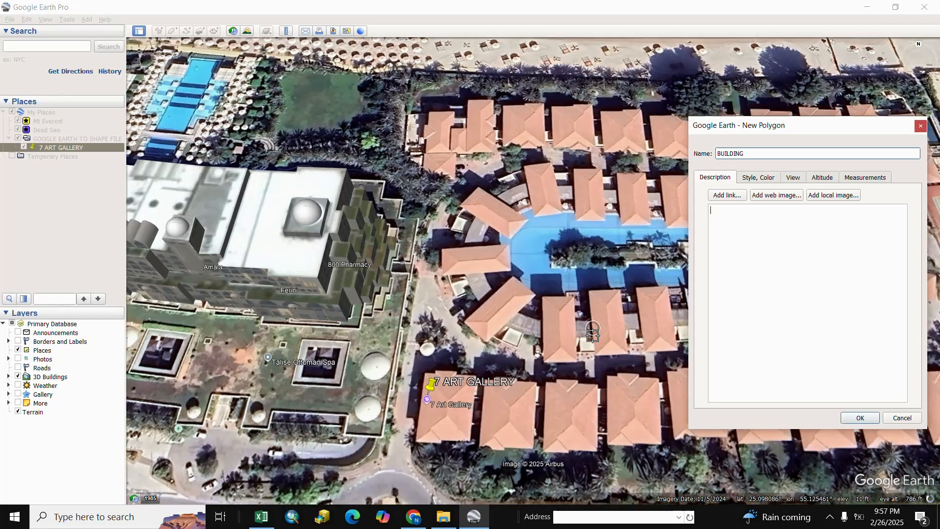
left_click(539, 293)
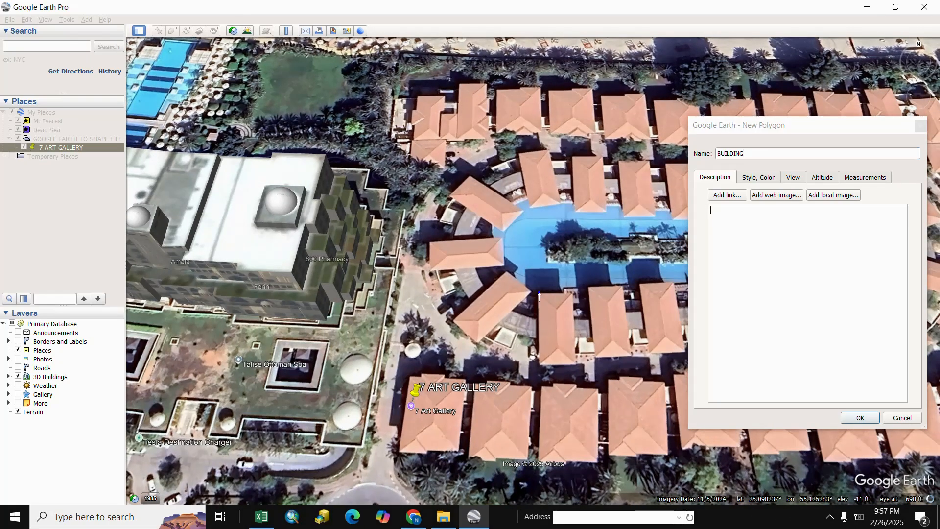
left_click(541, 365)
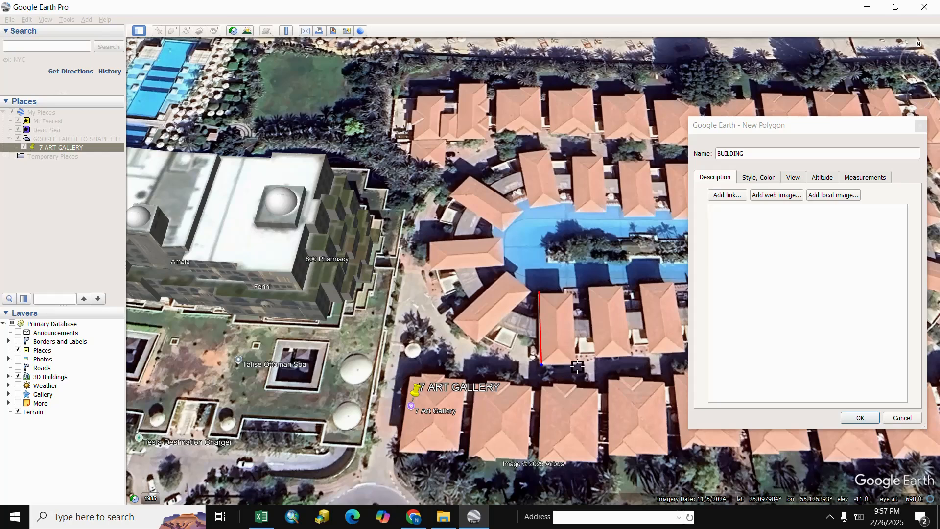
left_click(577, 365)
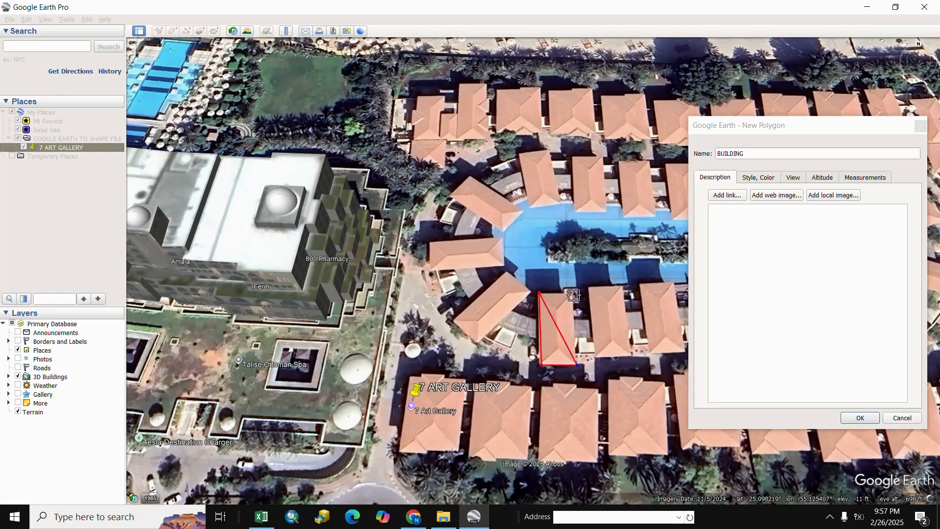
left_click(575, 295)
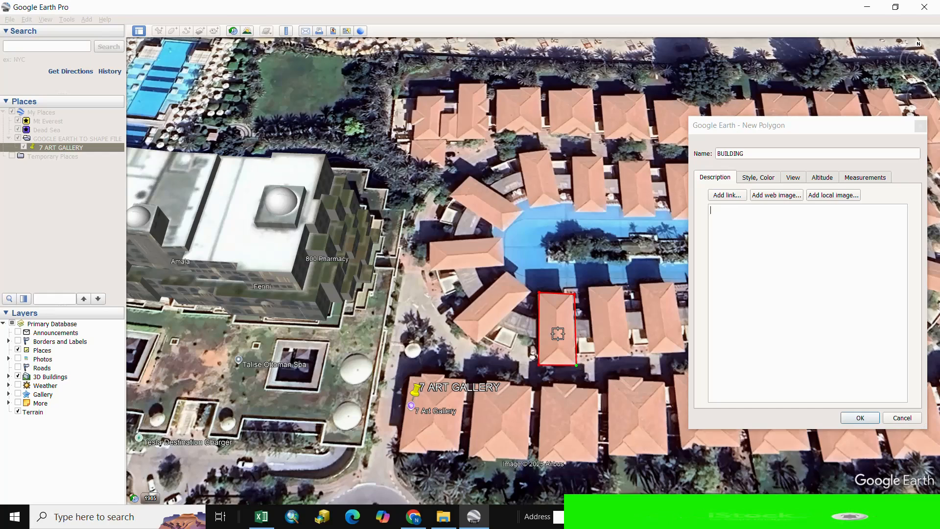
left_click(714, 224)
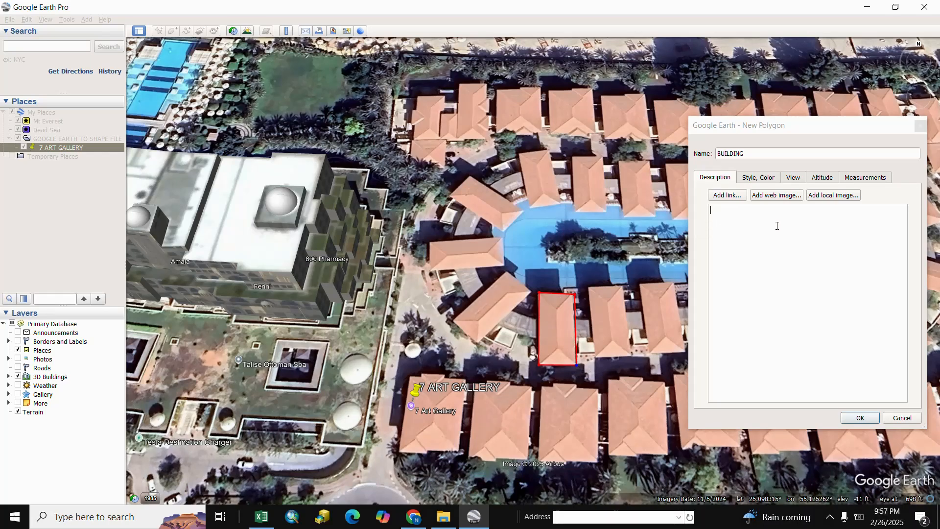
Step: Set the polygon's line colour to blue #0055ff
left_click(760, 180)
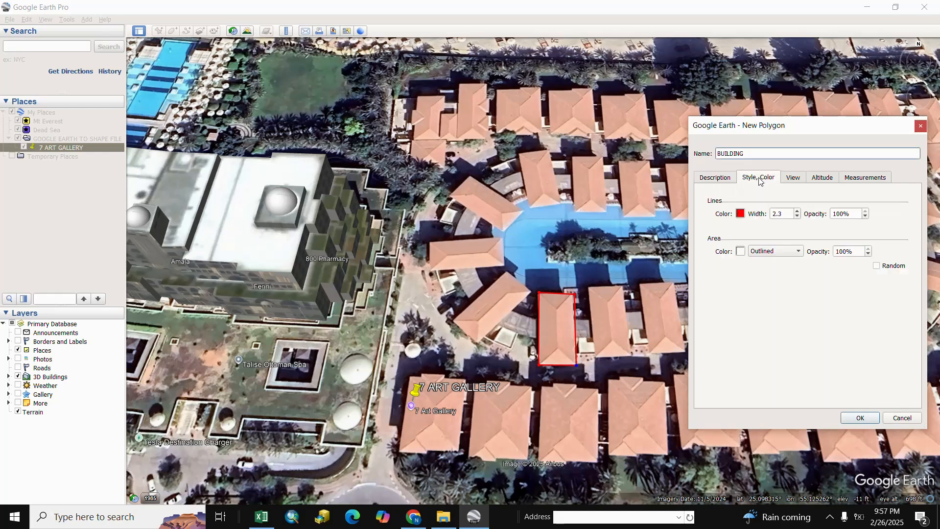
left_click(740, 213)
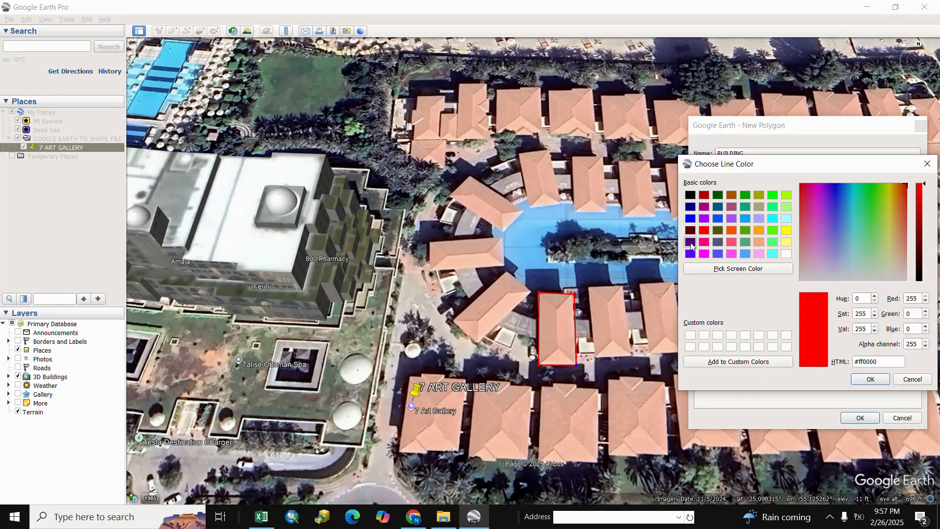
left_click(690, 242)
left_click(716, 218)
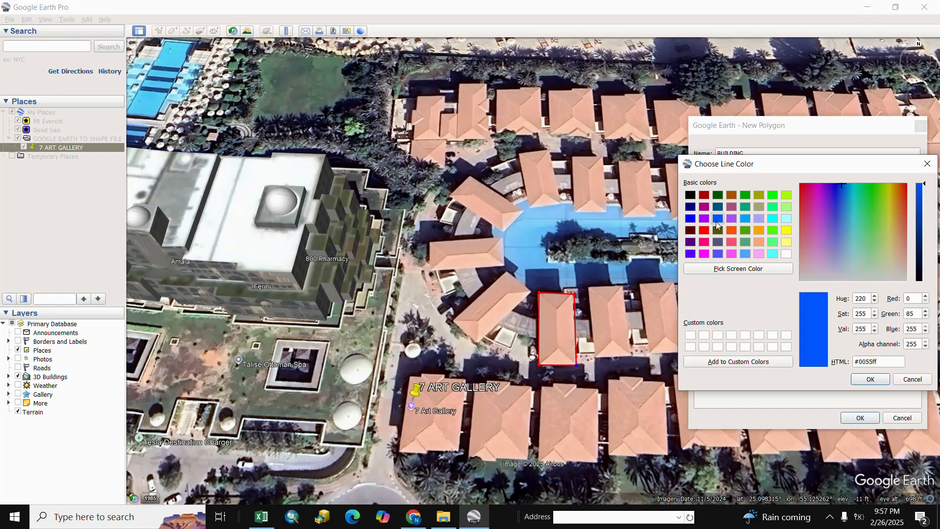
left_click(866, 379)
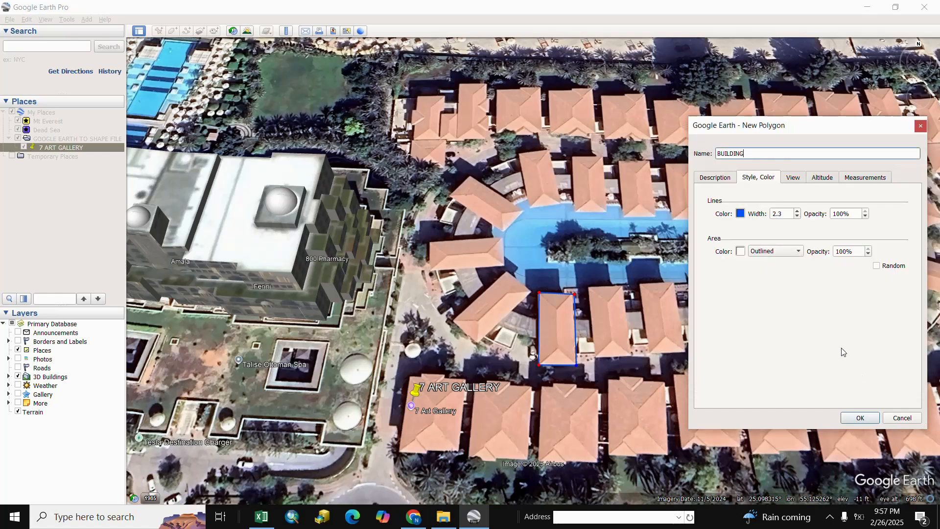
Step: Set the polygon's line width to 2.7, choose Outlined for the area, and save the polygon
left_click(798, 211)
left_click(798, 211)
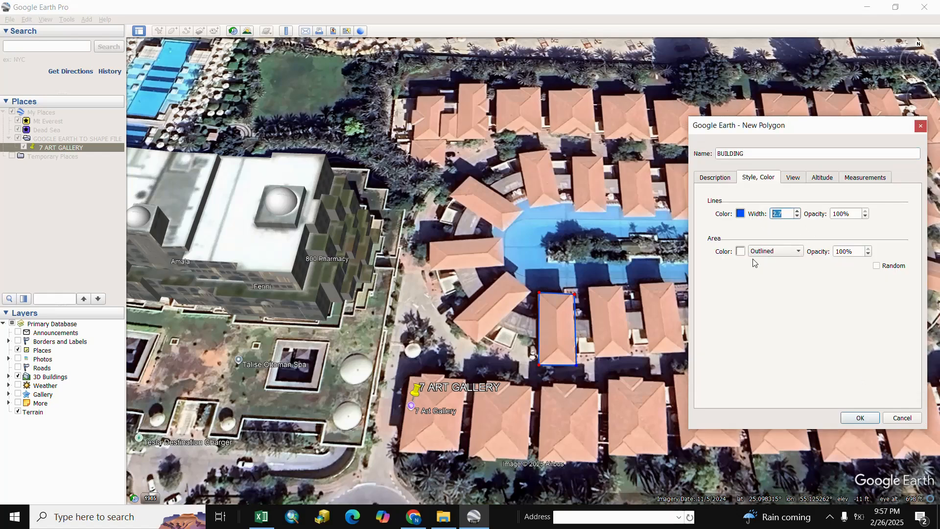
left_click(798, 251)
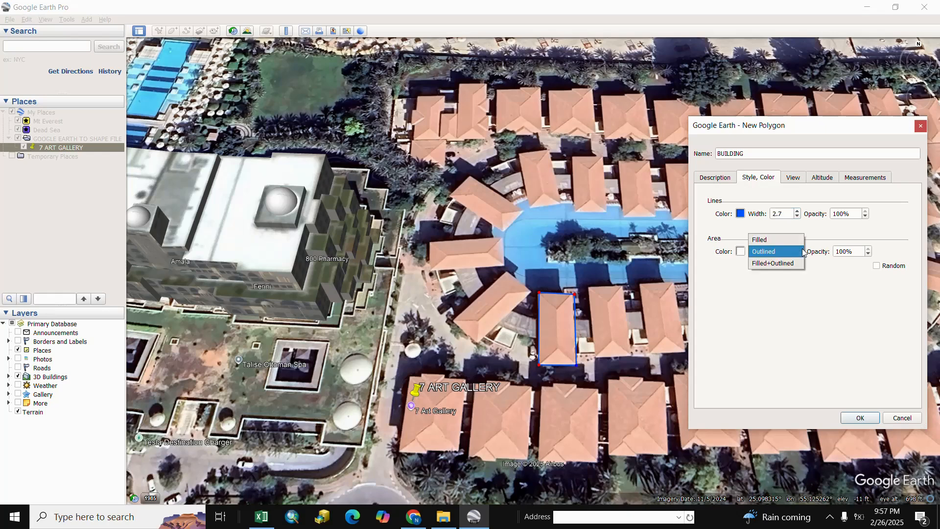
left_click(772, 252)
left_click(860, 418)
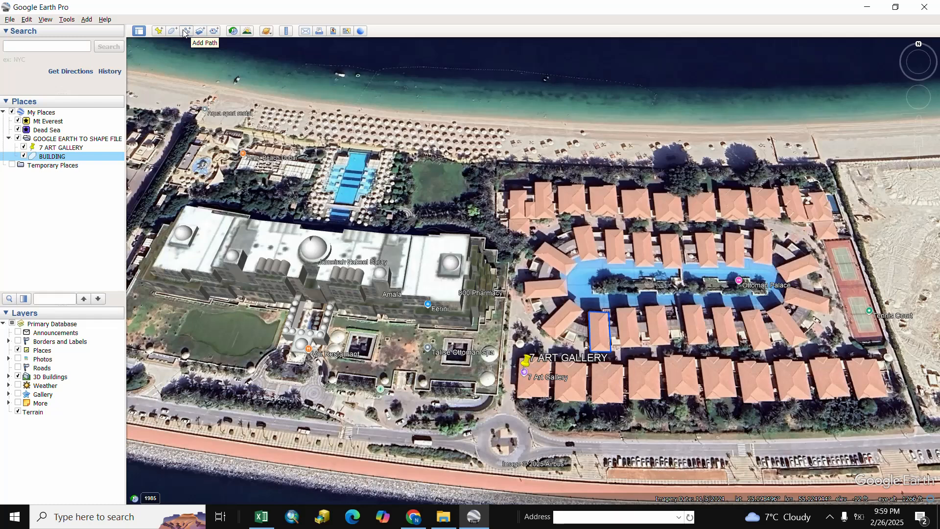
Step: Add a path named ROAD tracing the coastal road from the western edge to the roundabout
left_click(186, 32)
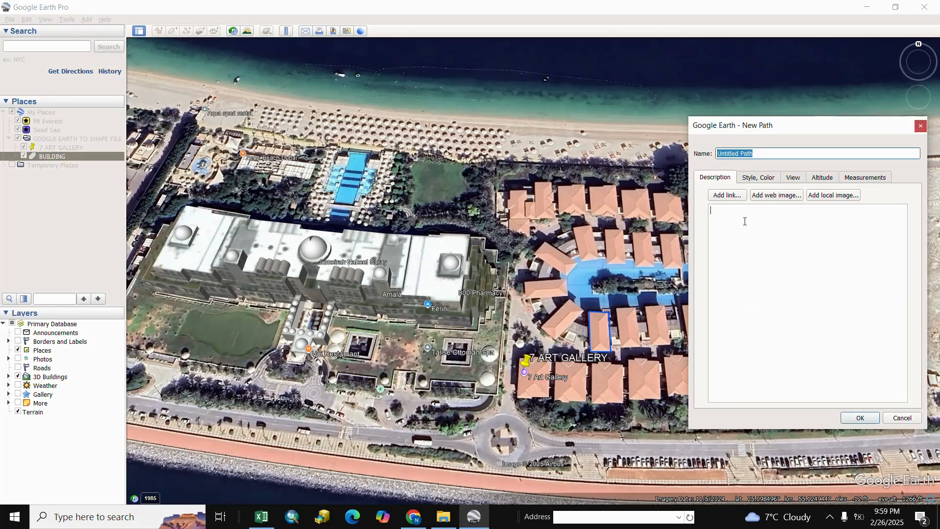
type("ROAD")
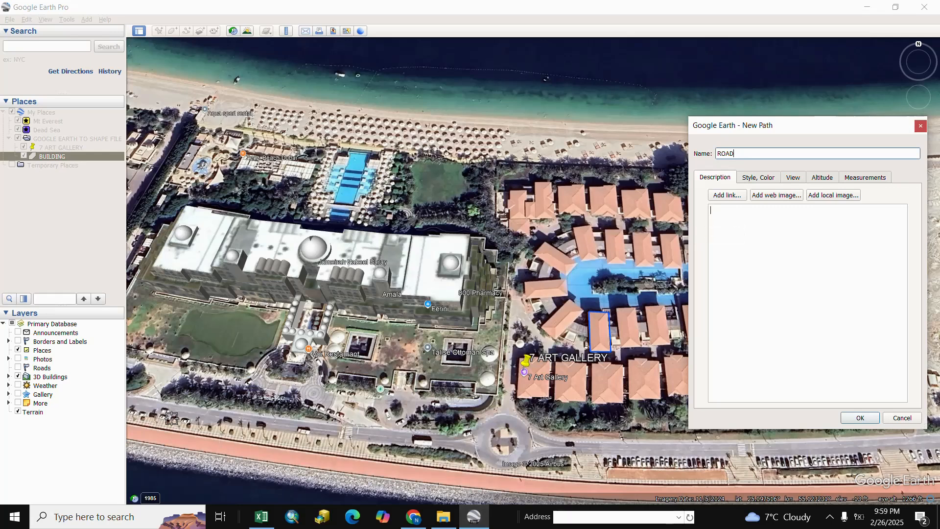
left_click(147, 405)
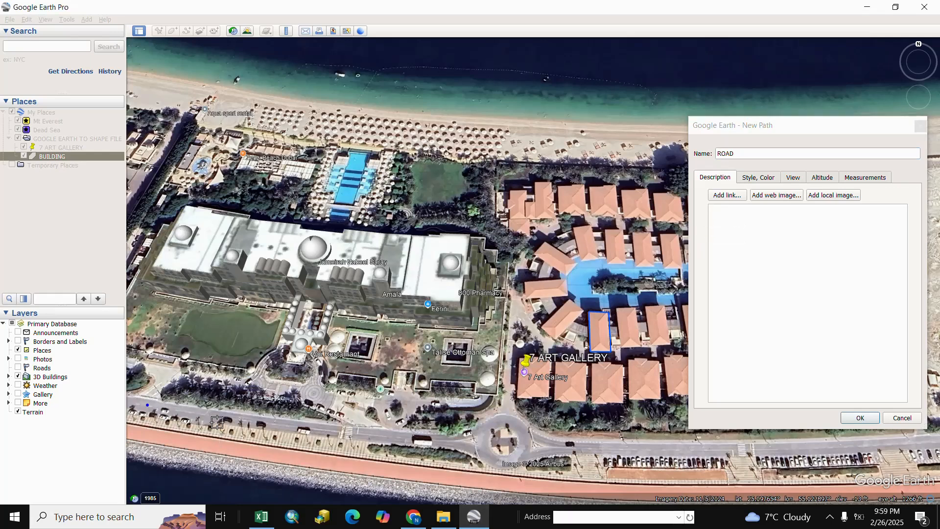
left_click(275, 424)
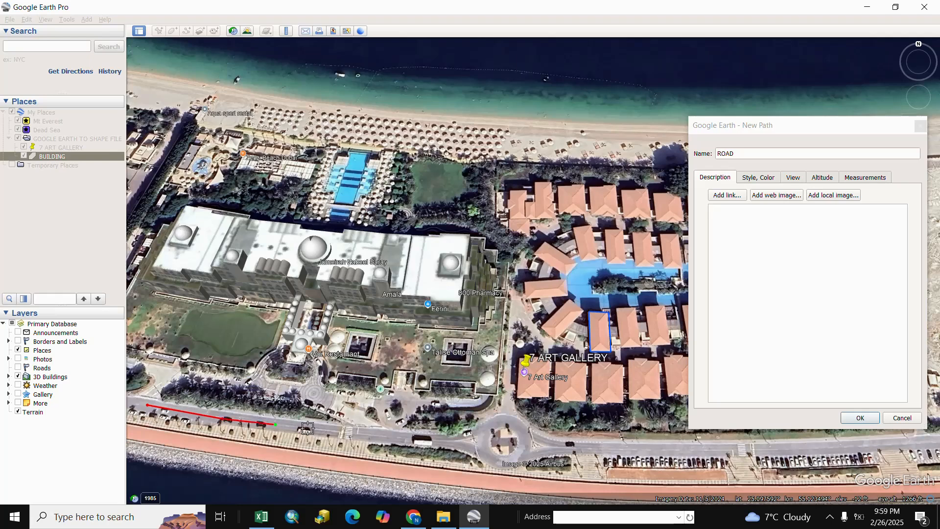
left_click(350, 435)
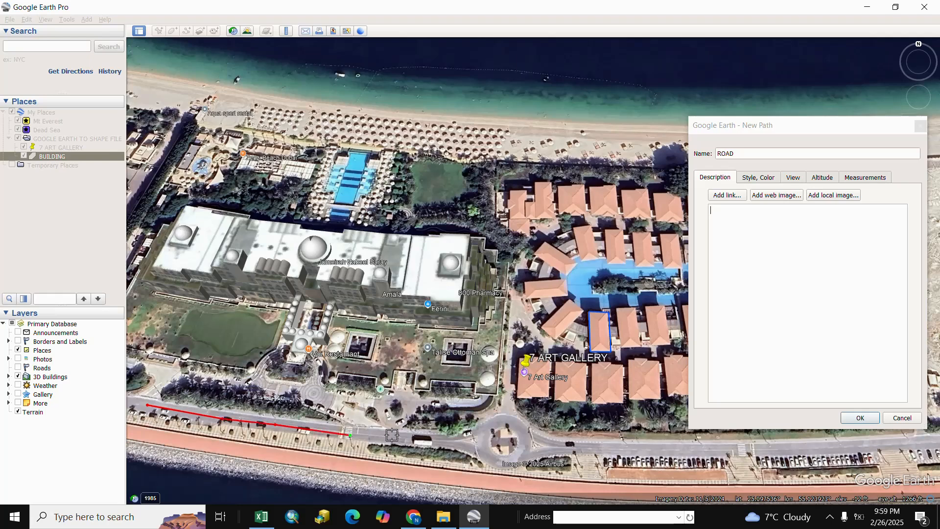
left_click(429, 442)
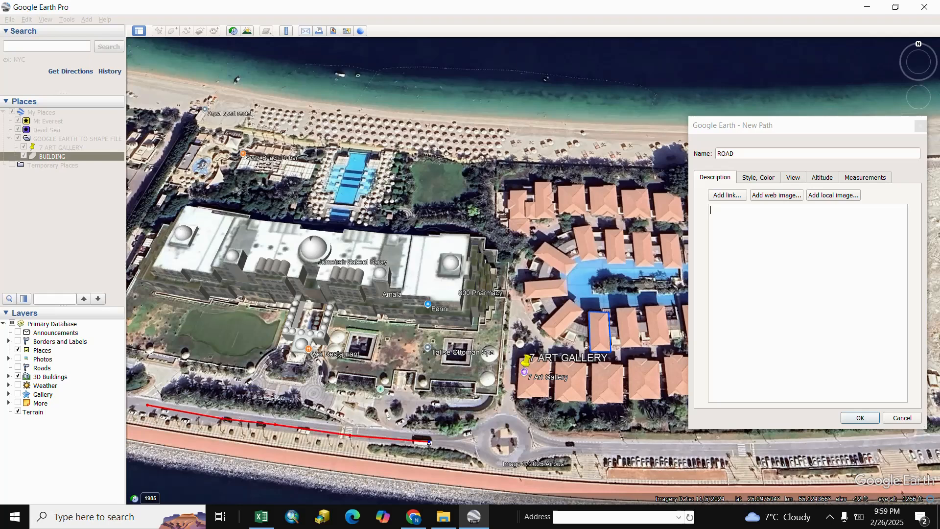
left_click(472, 443)
left_click(854, 418)
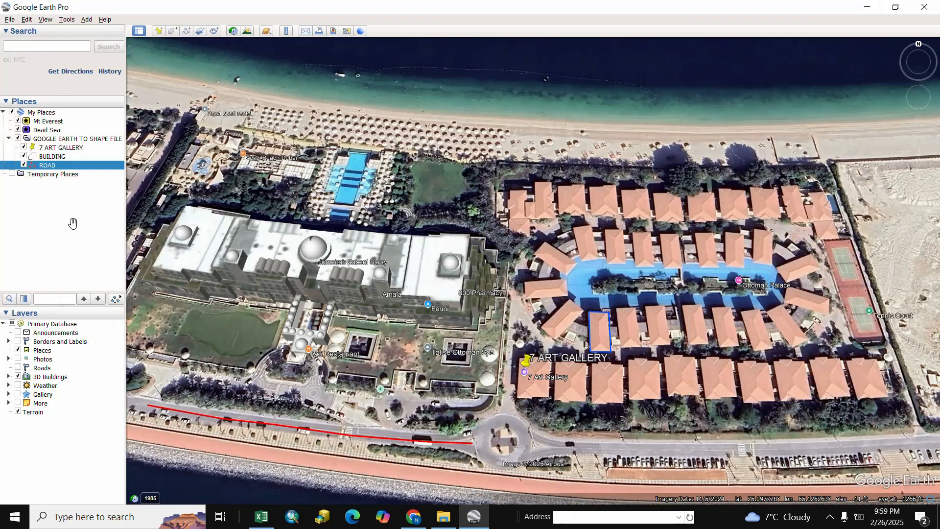
Step: Add a path named ROAD2 tracing the coastal road eastward from the roundabout to the eastern edge of the view
left_click(187, 31)
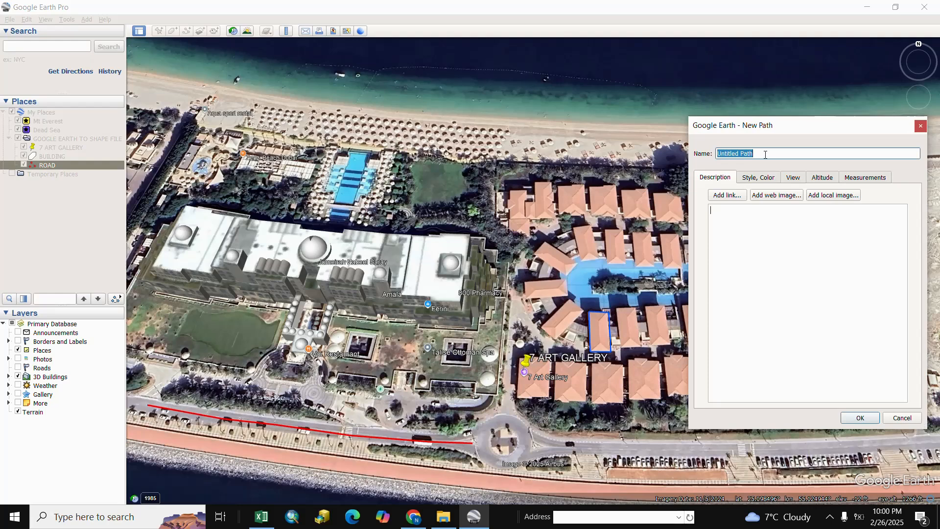
type("ROAD2")
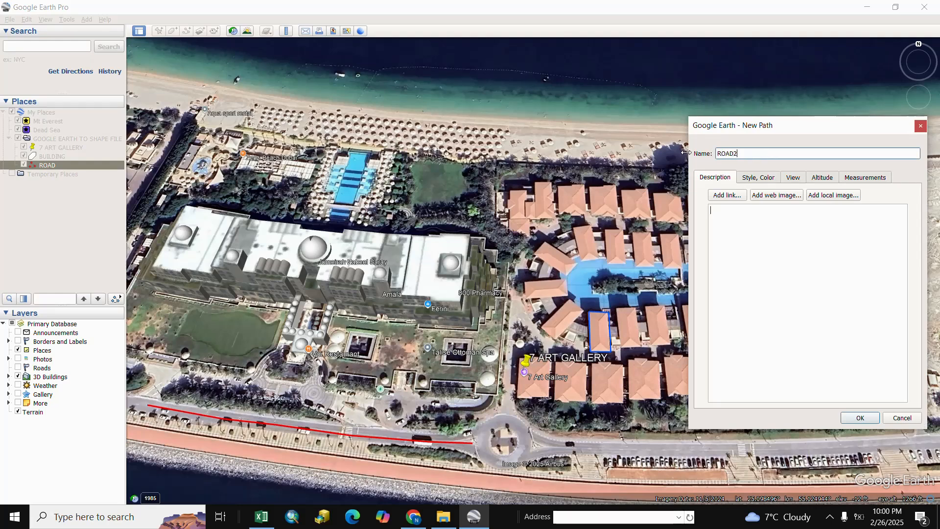
left_click(537, 448)
left_click(623, 448)
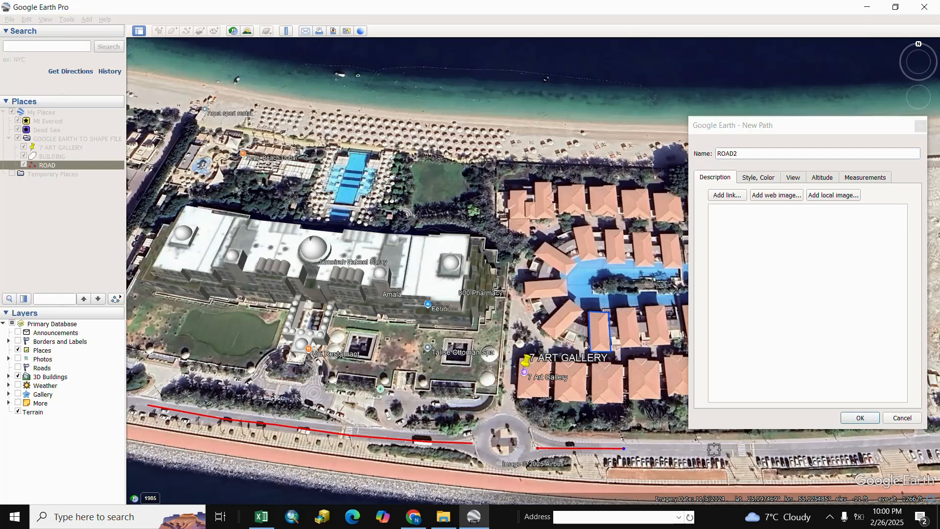
left_click(715, 449)
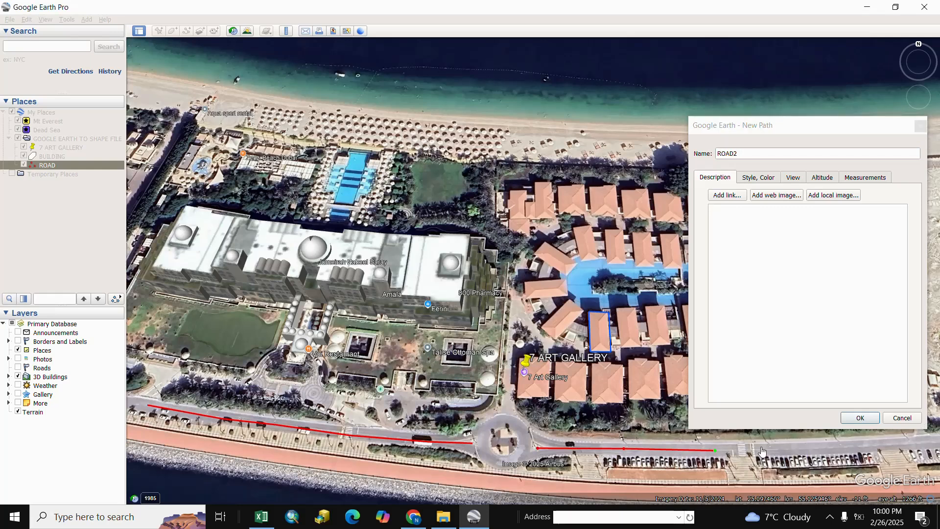
left_click(814, 449)
left_click(889, 445)
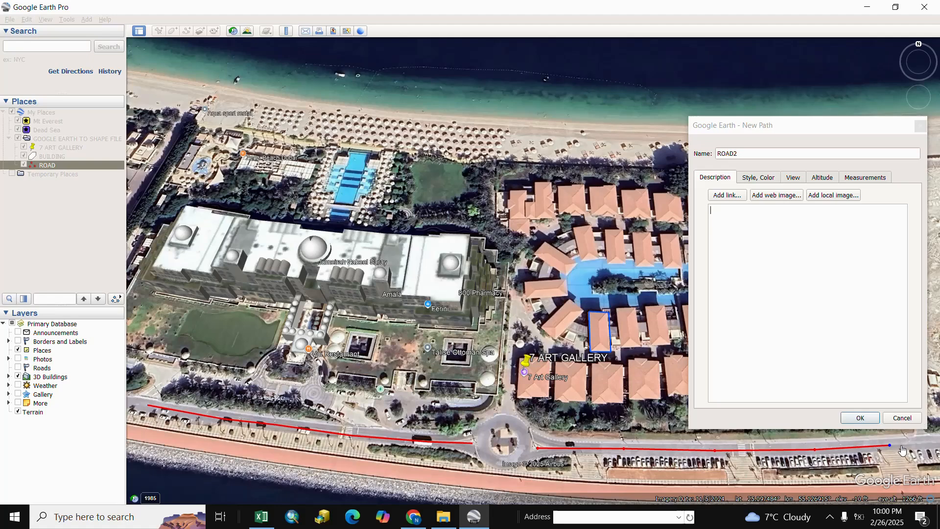
left_click(927, 443)
left_click(860, 418)
Step: Save the GOOGLE EARTH TO SHAPE FILE folder as a KMZ file inside the GOOGLE EARTH LINE POINT AREA folder
scroll(442, 359, "down", 2)
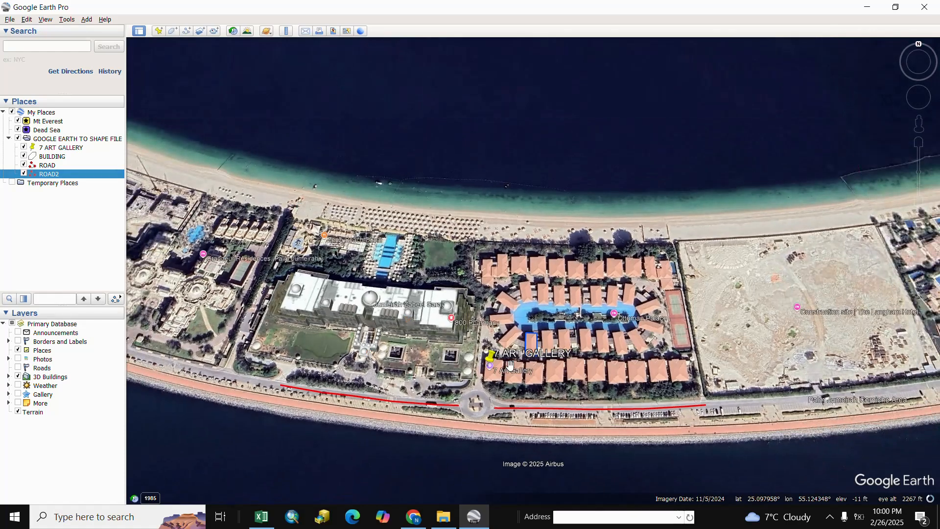
scroll(505, 371, "up", 2)
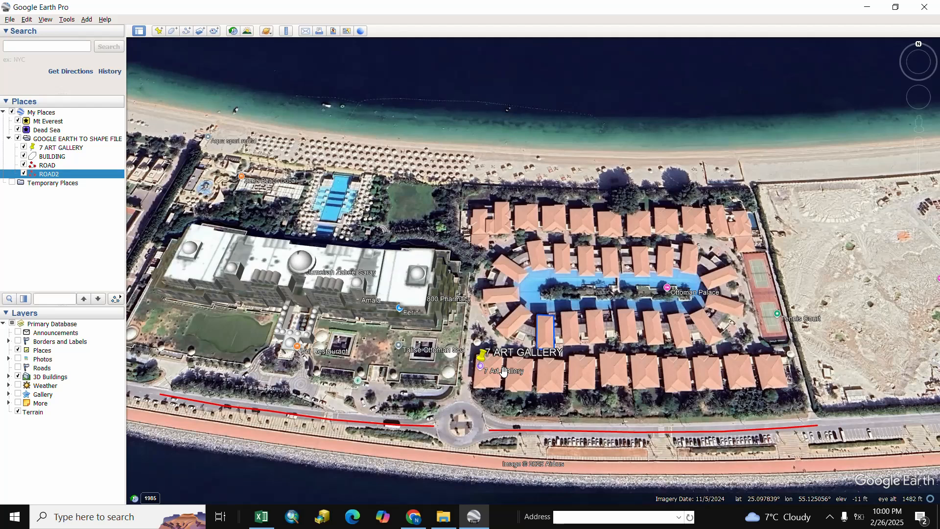
left_click(57, 140)
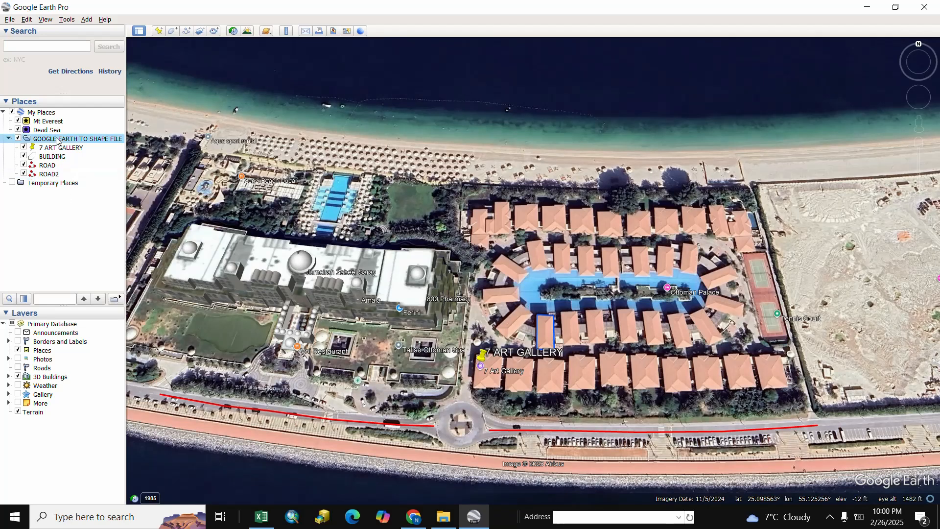
right_click(58, 141)
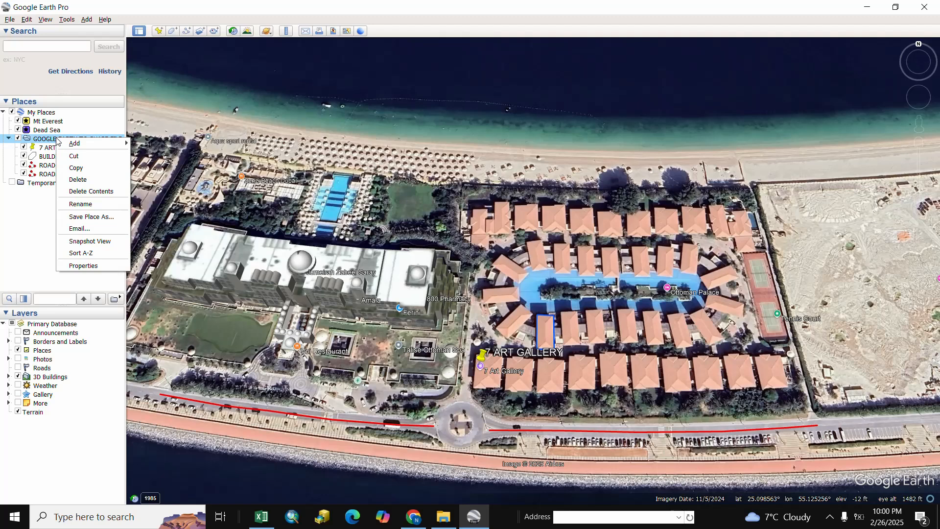
left_click(92, 218)
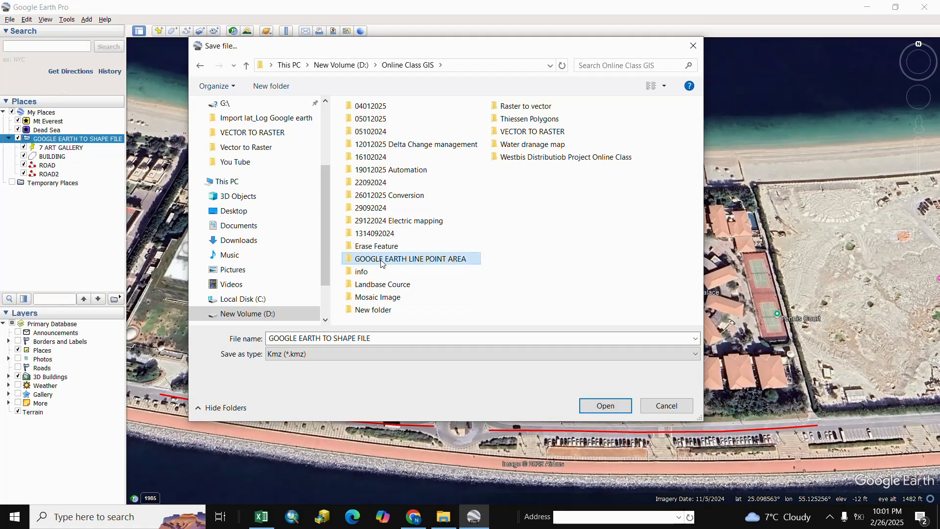
double_click(383, 259)
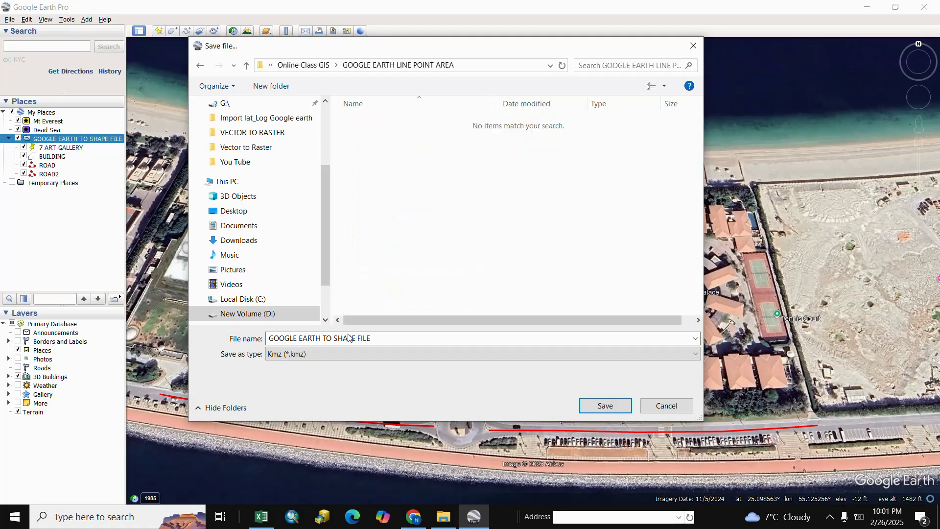
left_click(603, 405)
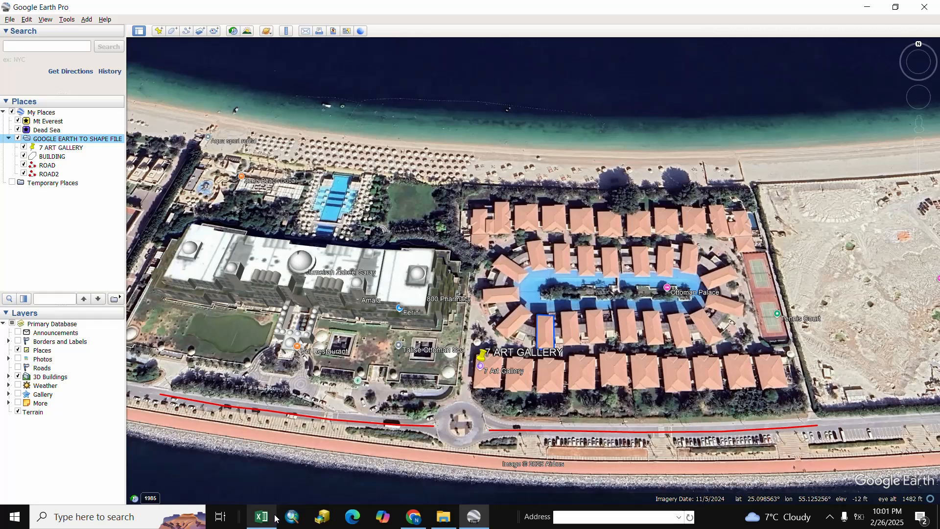
Step: Switch to ArcMap and run the KML To Layer conversion tool on the saved GOOGLE EARTH TO SHAPE FILE KMZ
left_click(296, 520)
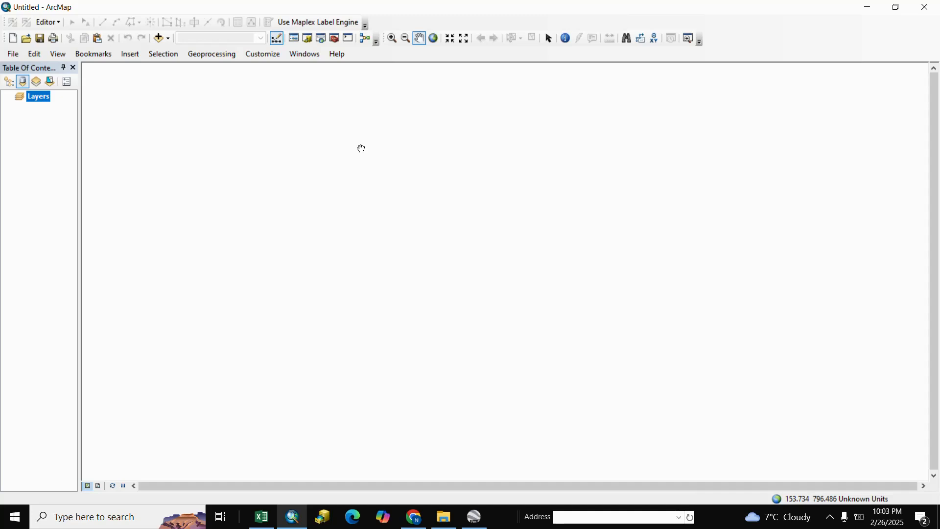
left_click(336, 39)
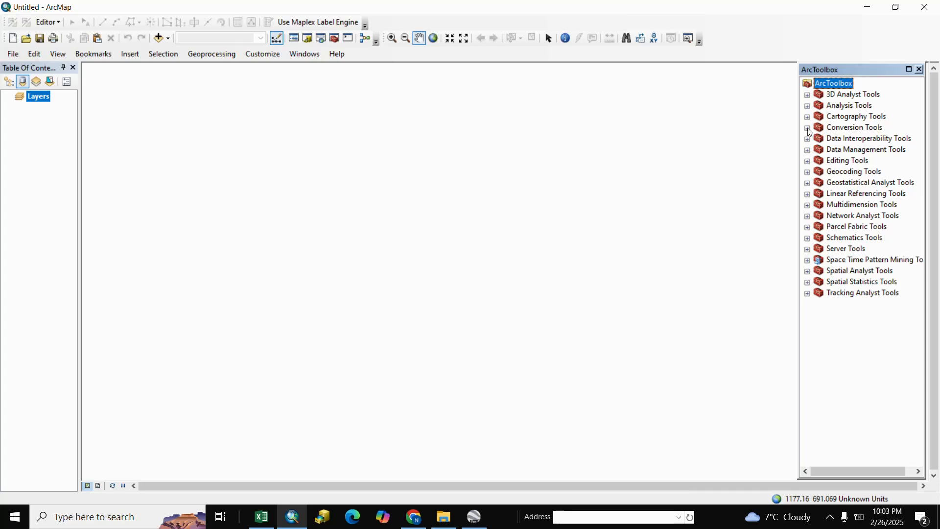
left_click(808, 129)
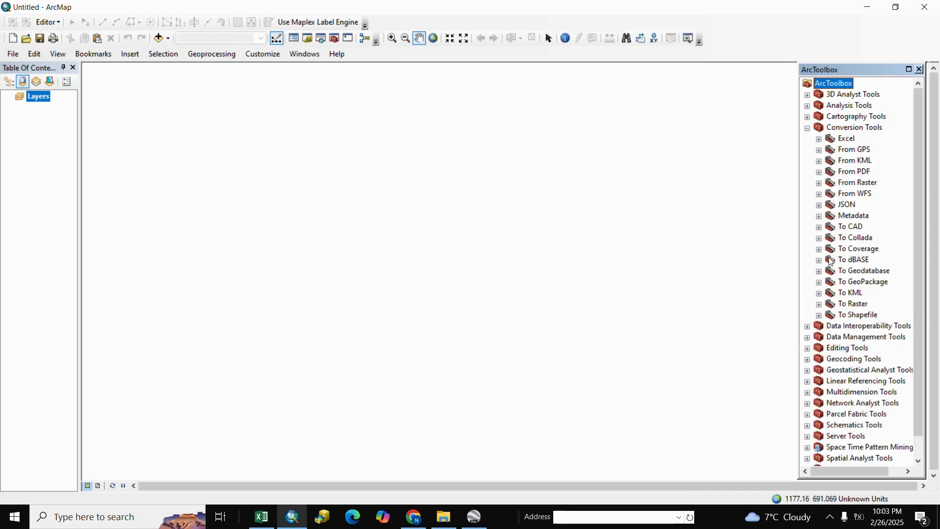
left_click(819, 162)
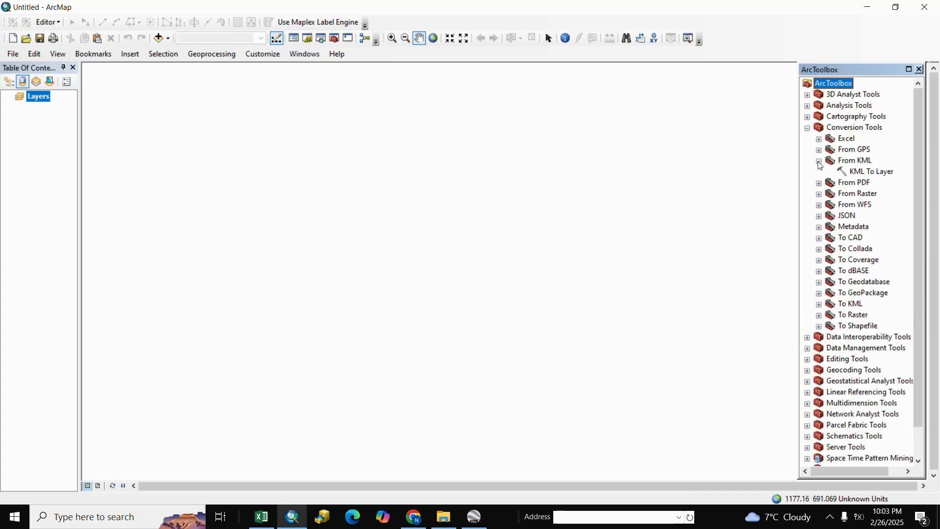
left_click(862, 171)
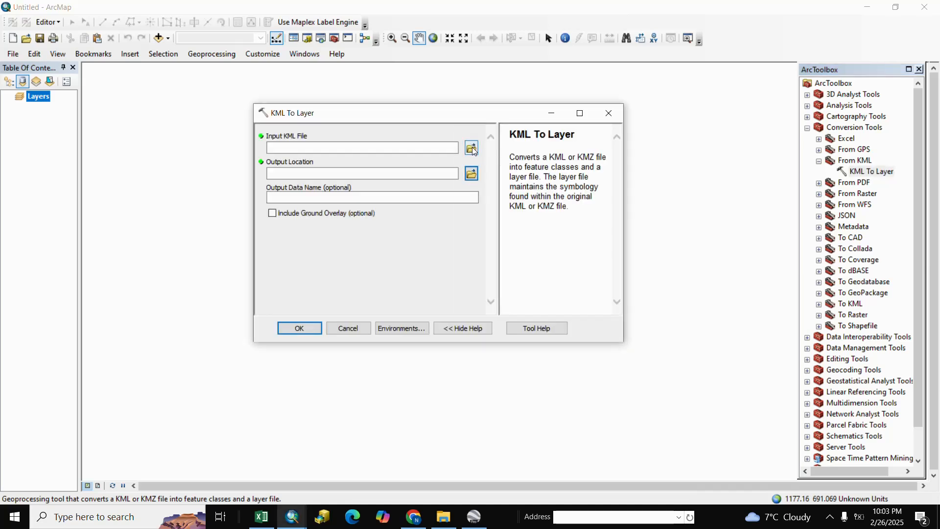
left_click(472, 148)
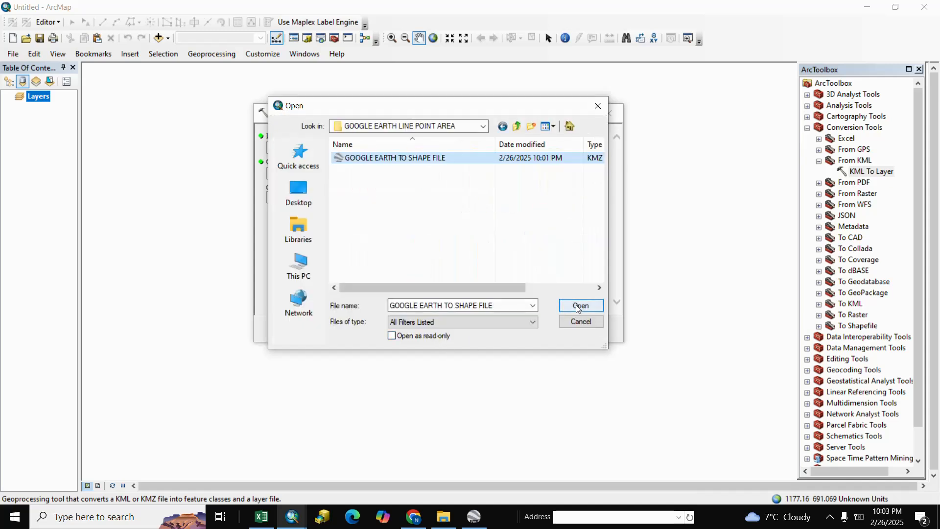
left_click(575, 305)
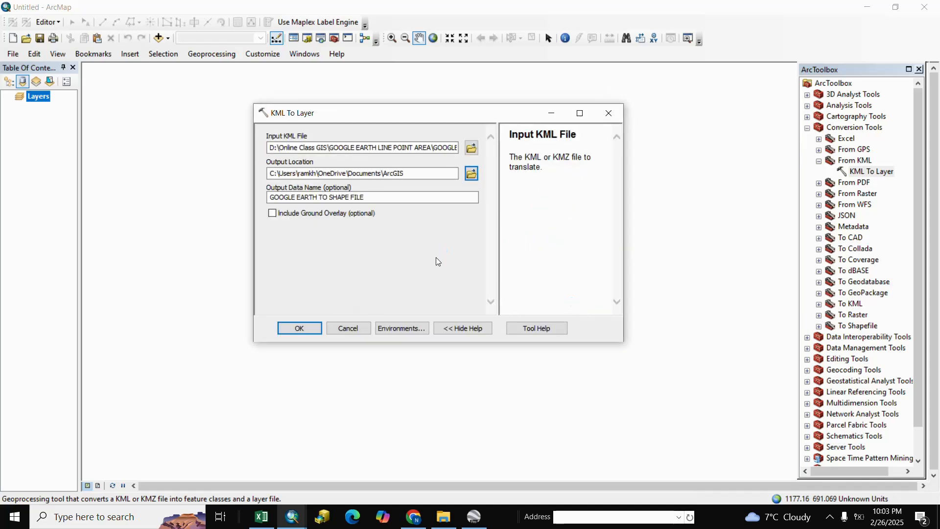
left_click(299, 328)
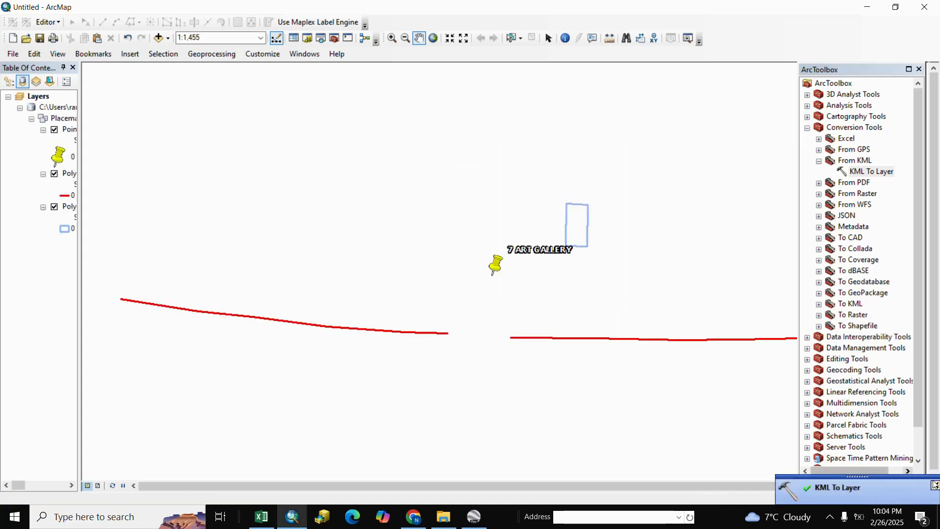
Step: Export the Points layer as a shapefile named LANDMARK in the GOOGLE EARTH LINE POINT AREA folder and add it to the map
scroll(546, 306, "up", 3)
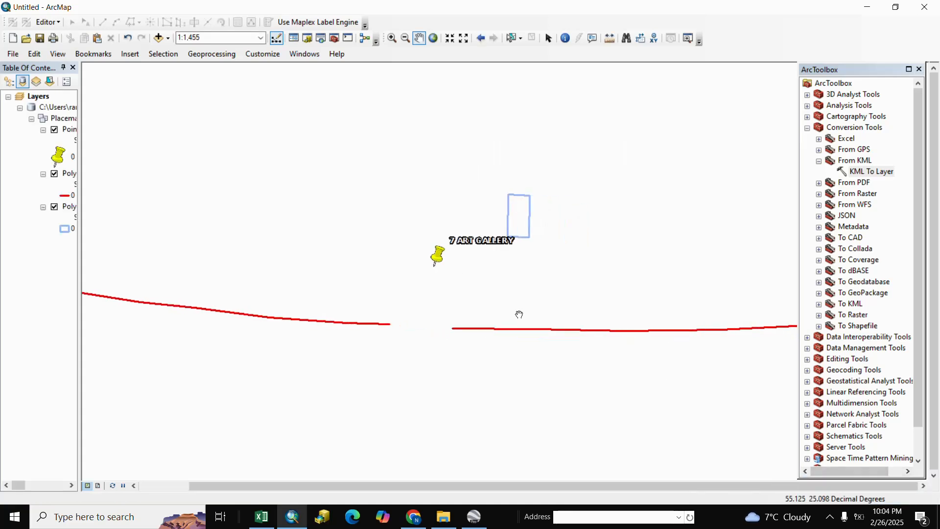
scroll(519, 314, "up", 1)
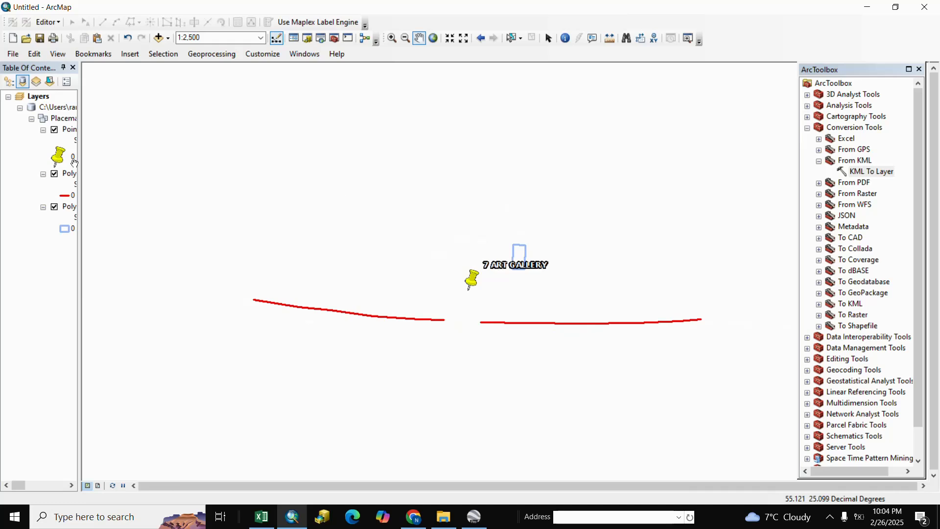
left_click_drag(79, 161, 149, 159)
right_click(77, 134)
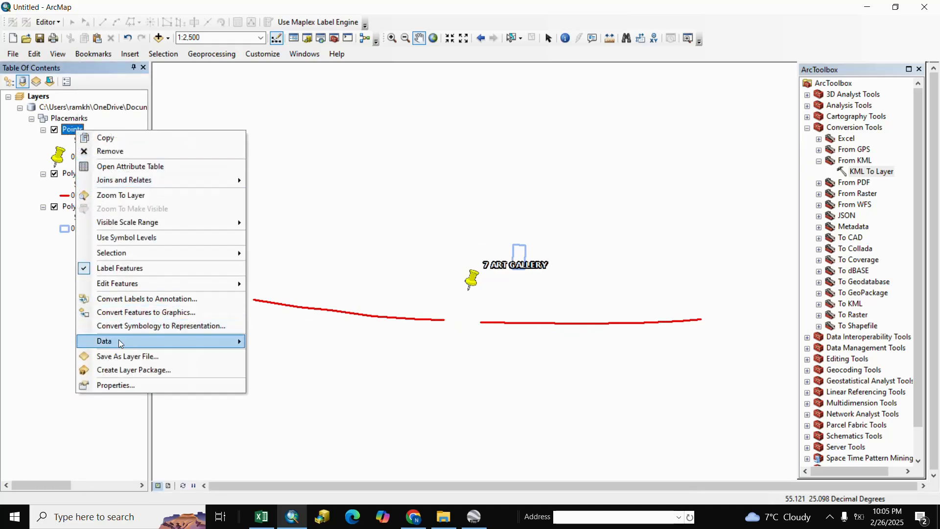
mouse_move(149, 343)
left_click(292, 357)
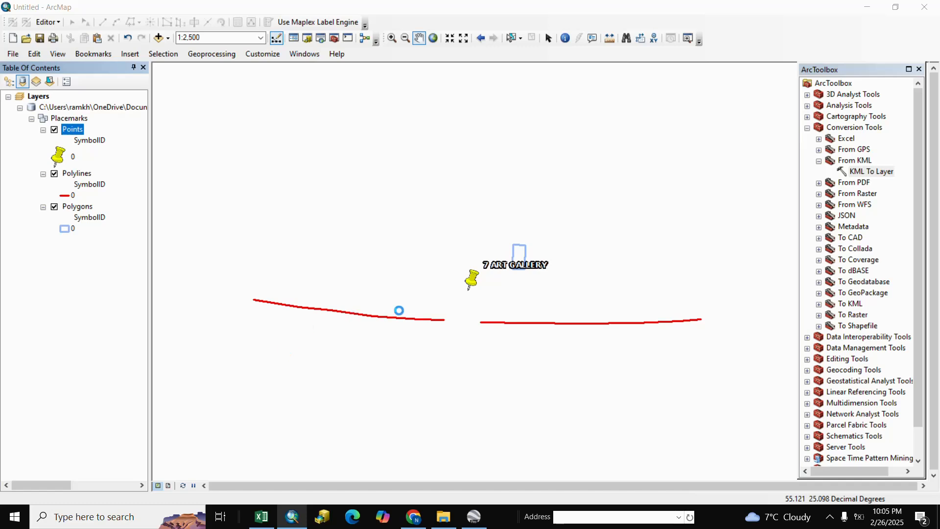
left_click(572, 275)
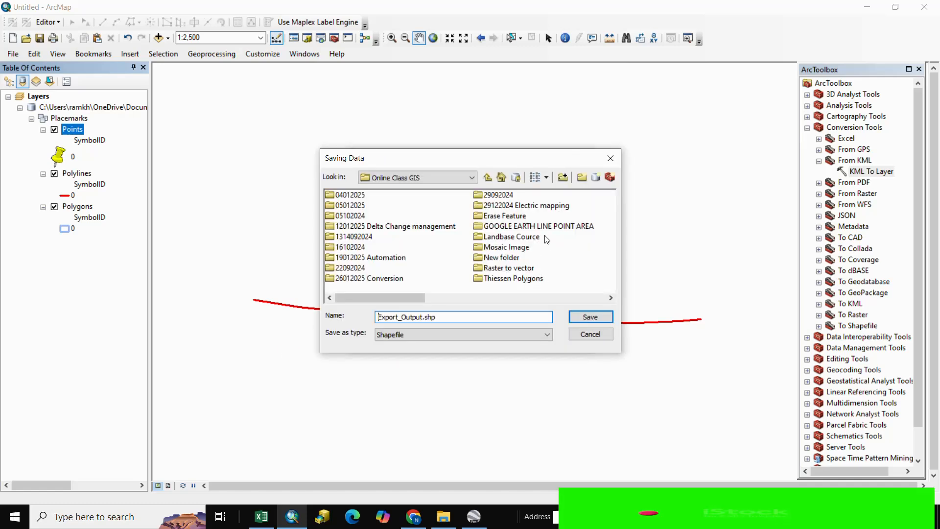
double_click(518, 226)
left_click_drag(454, 317, 310, 318)
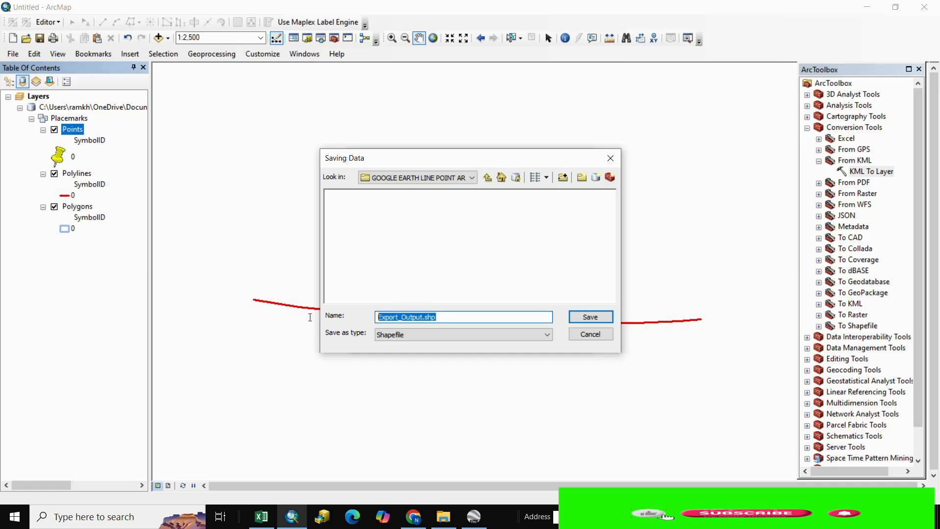
type("LA")
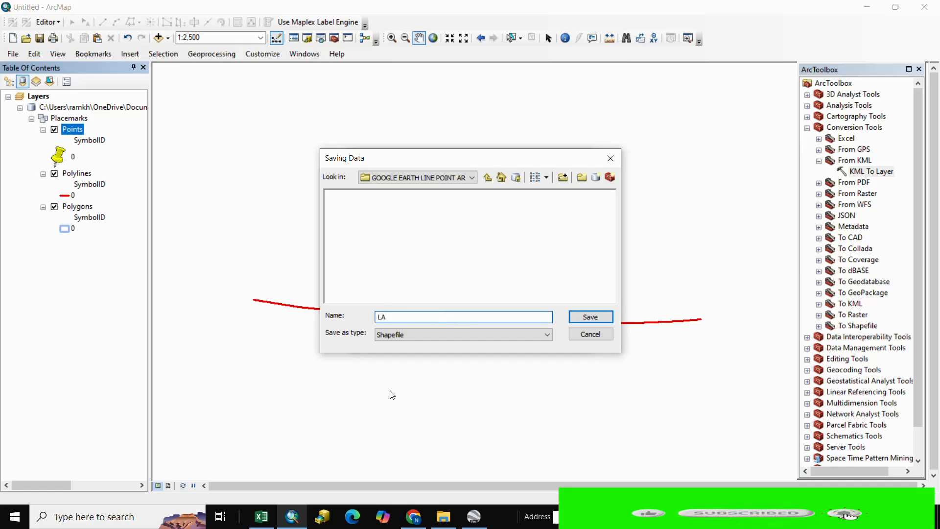
type("NDMARK")
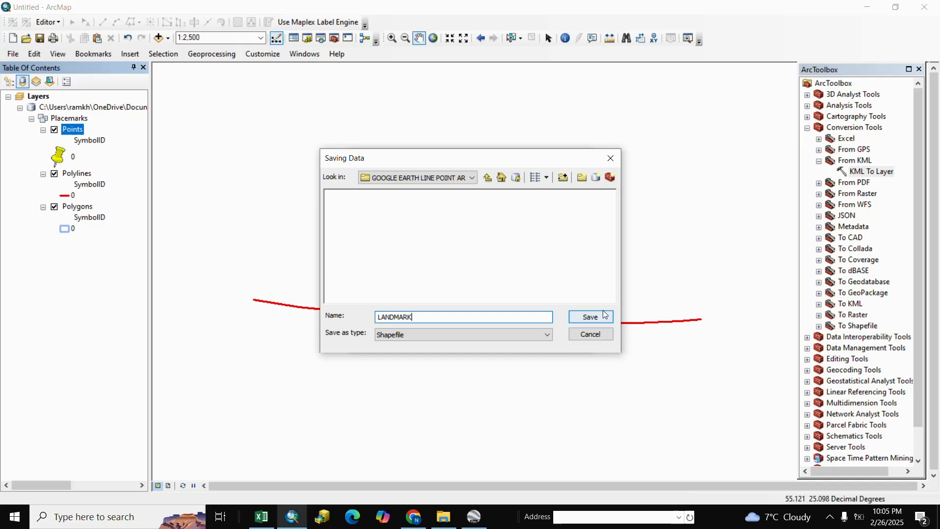
left_click(603, 316)
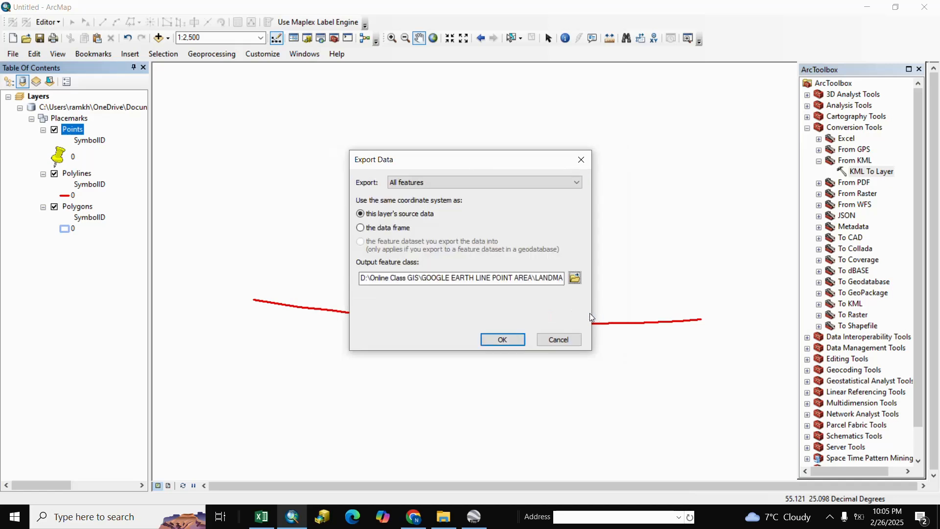
left_click(503, 334)
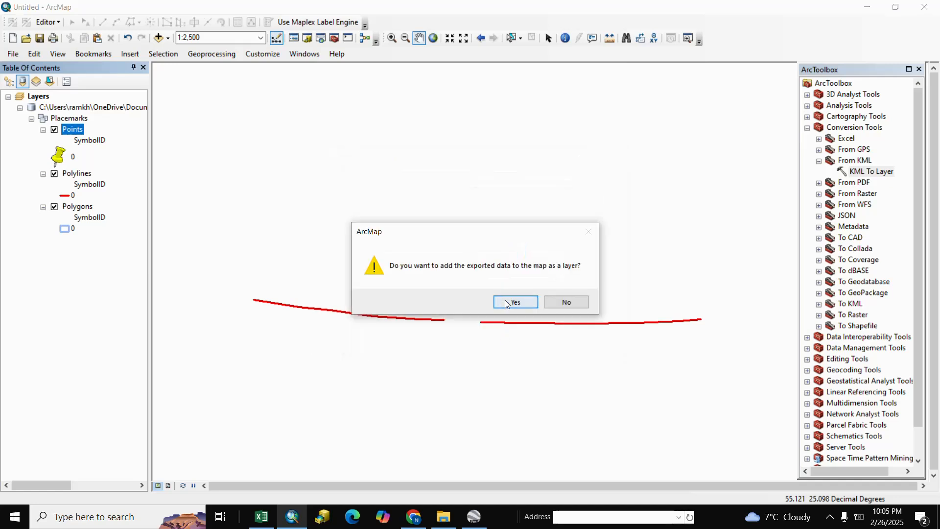
left_click(507, 302)
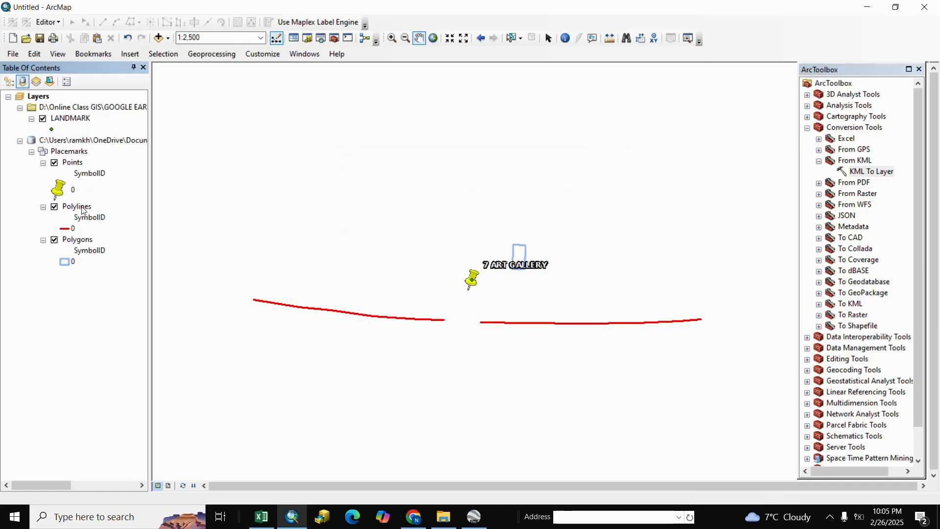
Step: Export the Polylines layer as a shapefile named ROAD in the GOOGLE EARTH LINE POINT AREA folder and add it to the map
right_click(80, 208)
mouse_move(130, 417)
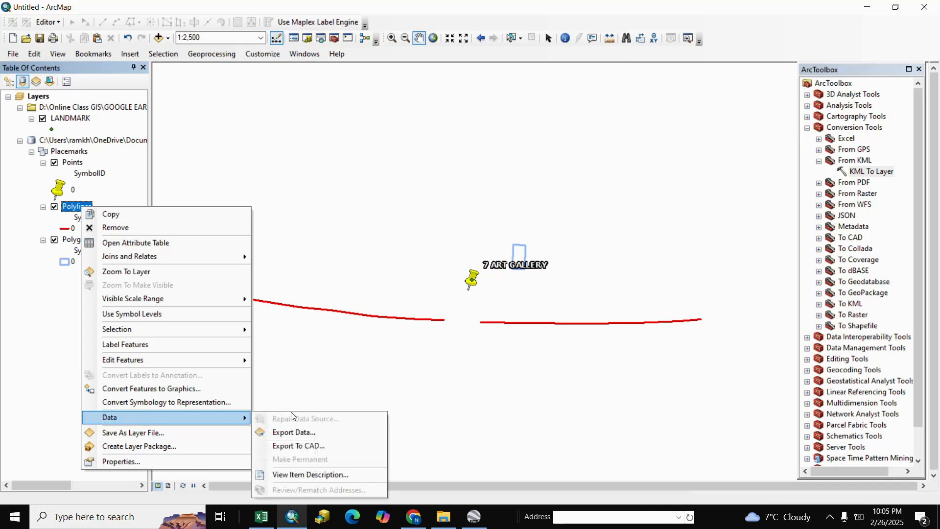
left_click(294, 431)
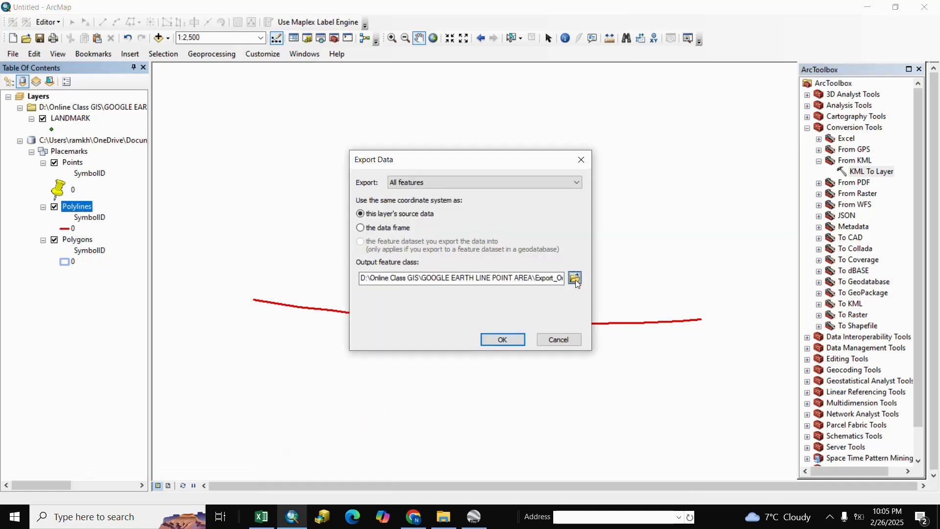
left_click(576, 279)
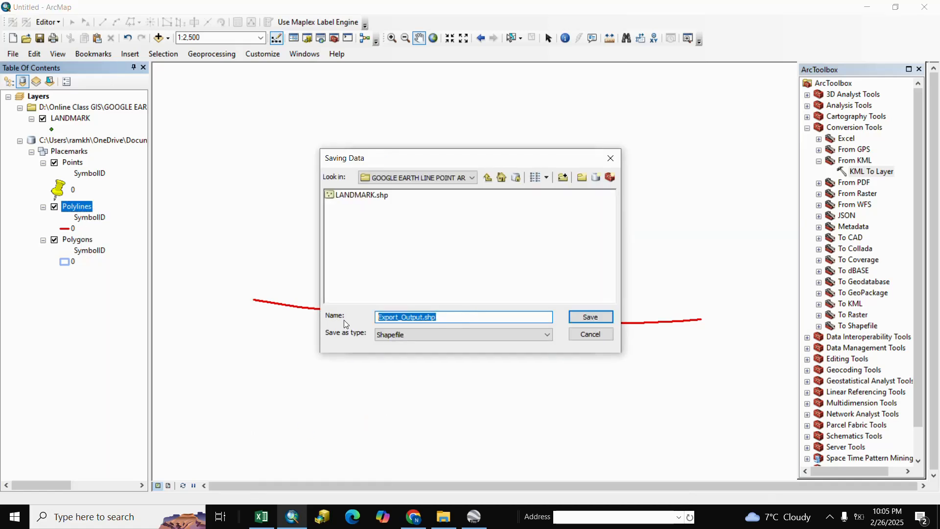
type("ROAD")
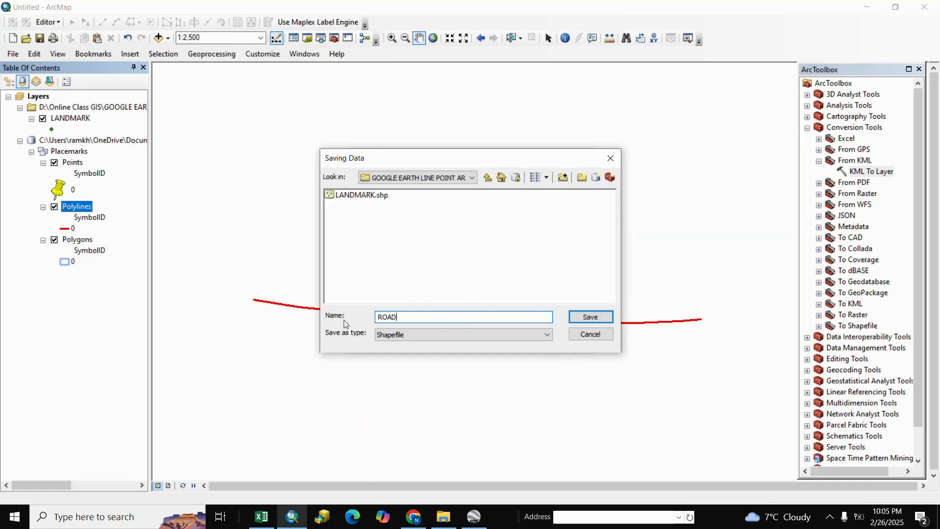
left_click(589, 317)
left_click(498, 338)
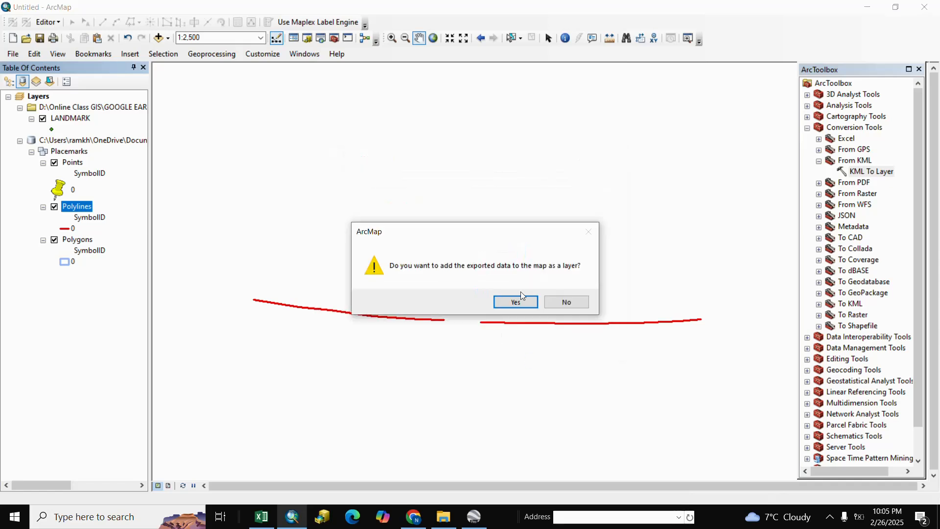
left_click(514, 300)
Step: Export the Polygons layer as a shapefile named BUILDING in the same folder and add it to the map
right_click(81, 262)
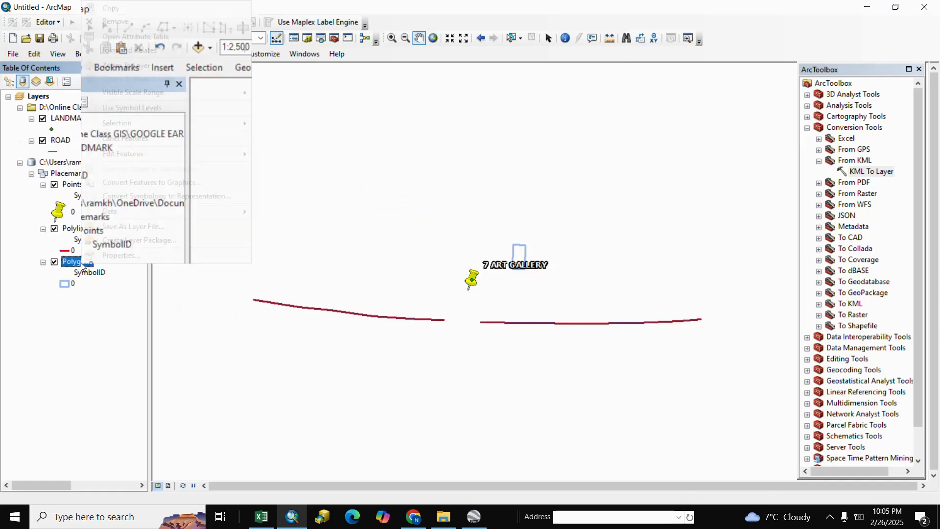
mouse_move(186, 212)
left_click(309, 225)
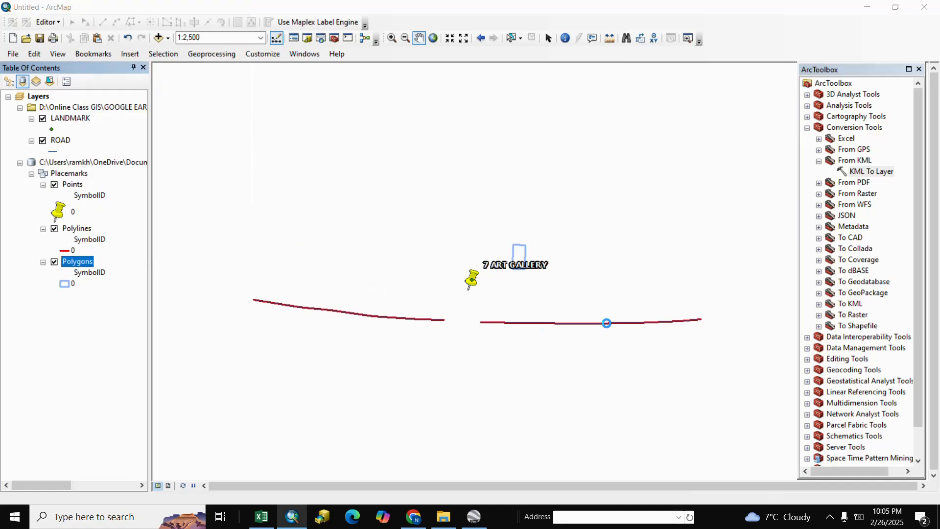
left_click(575, 279)
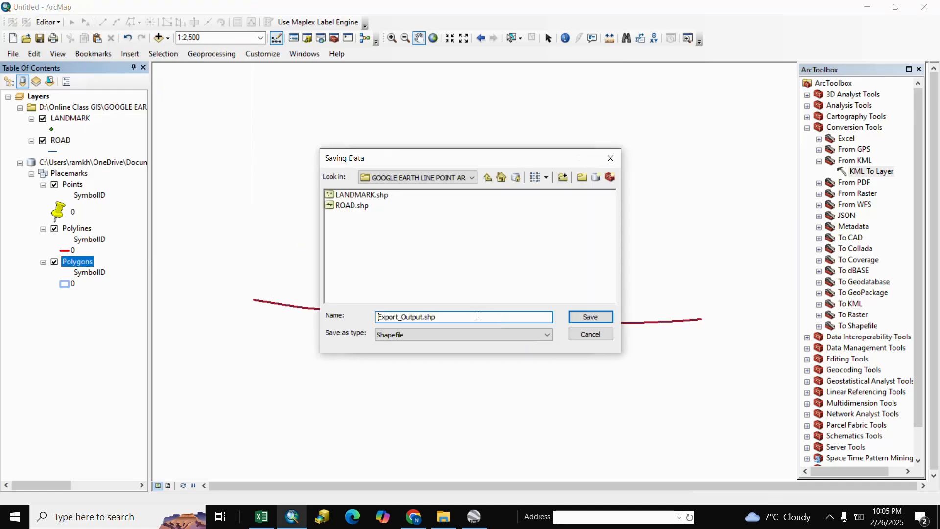
type("BUILDING")
left_click(590, 316)
left_click(499, 344)
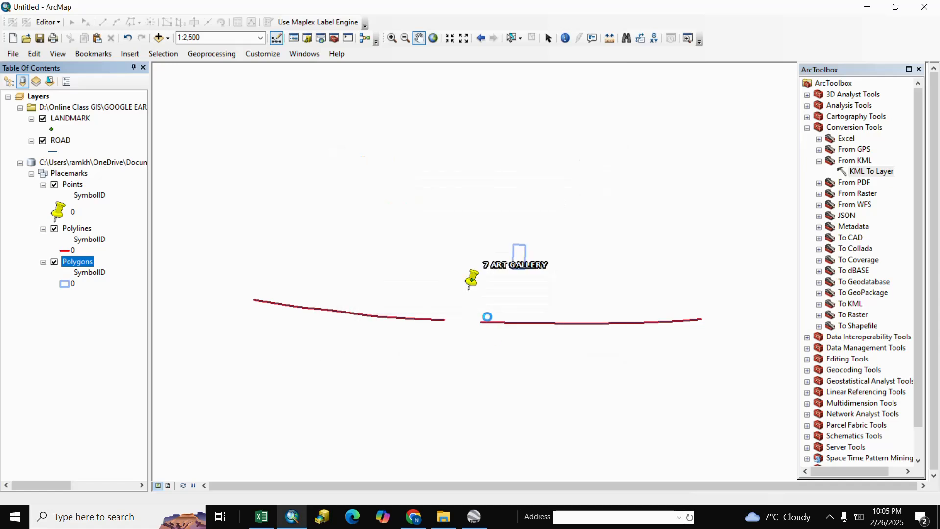
left_click(510, 300)
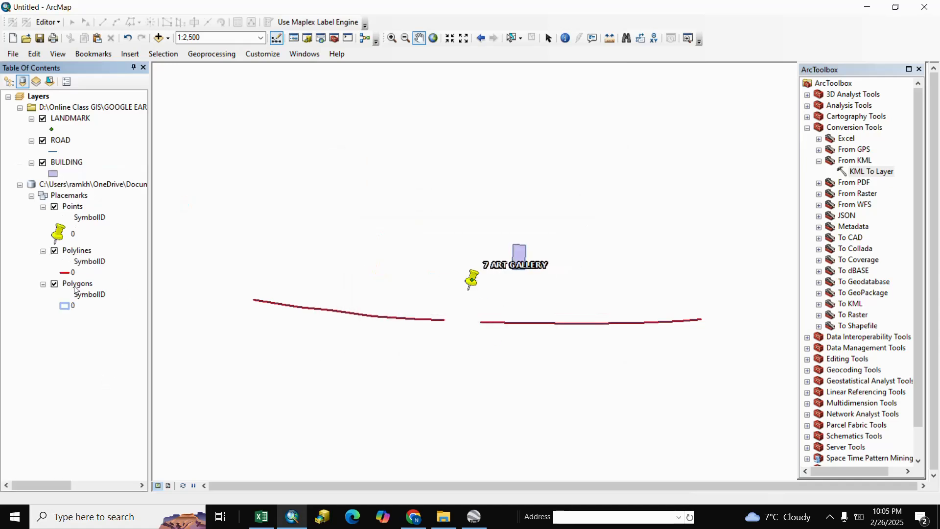
Step: Remove the converted KML placemarks group layer from the map
right_click(64, 186)
left_click(90, 191)
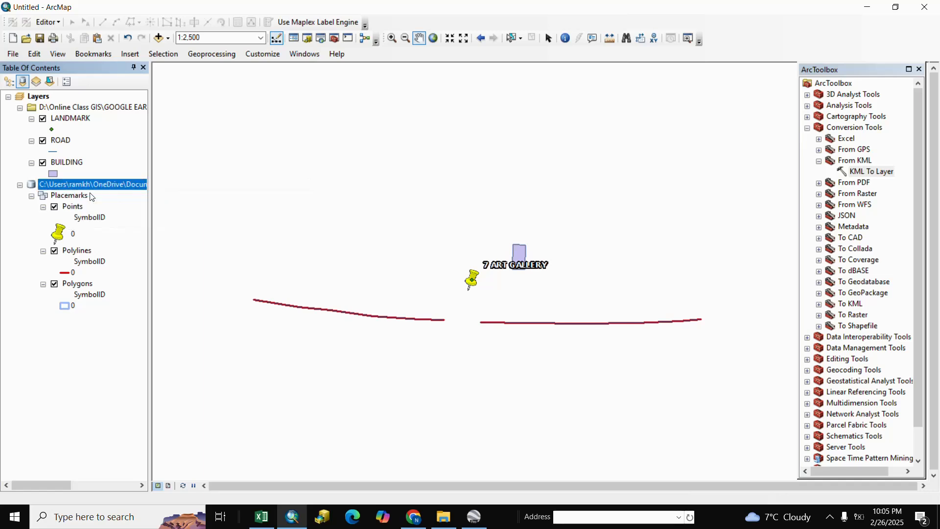
scroll(522, 323, "up", 2)
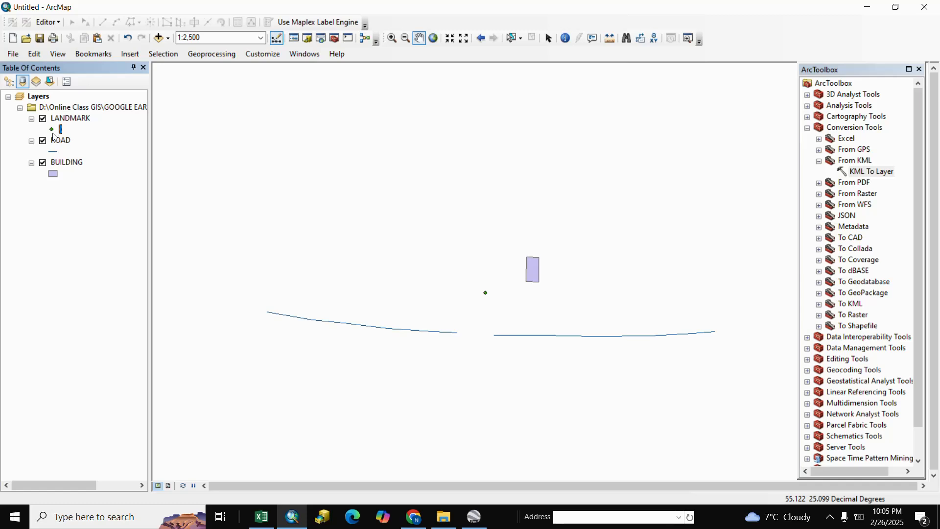
Step: Change the LANDMARK layer's symbol to the green Circle 2 marker
left_click(52, 131)
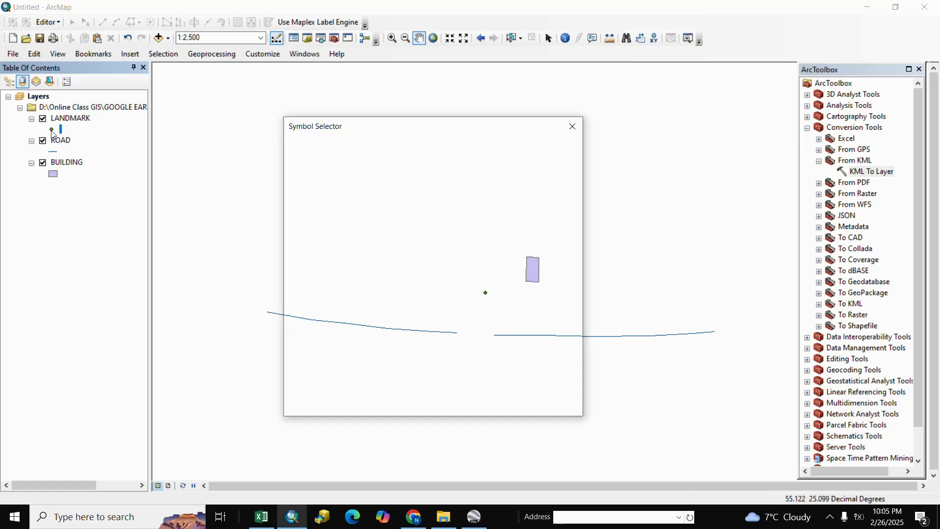
scroll(359, 271, "down", 5)
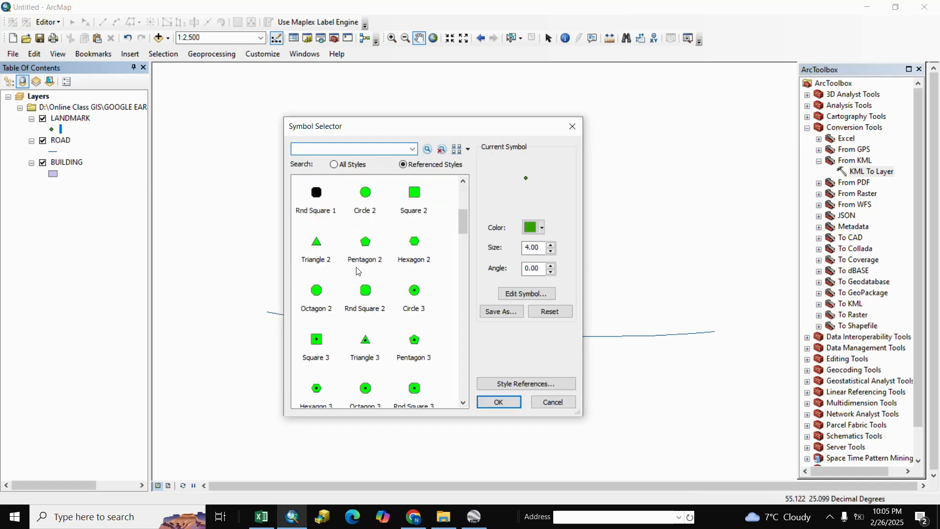
left_click(366, 194)
left_click(497, 402)
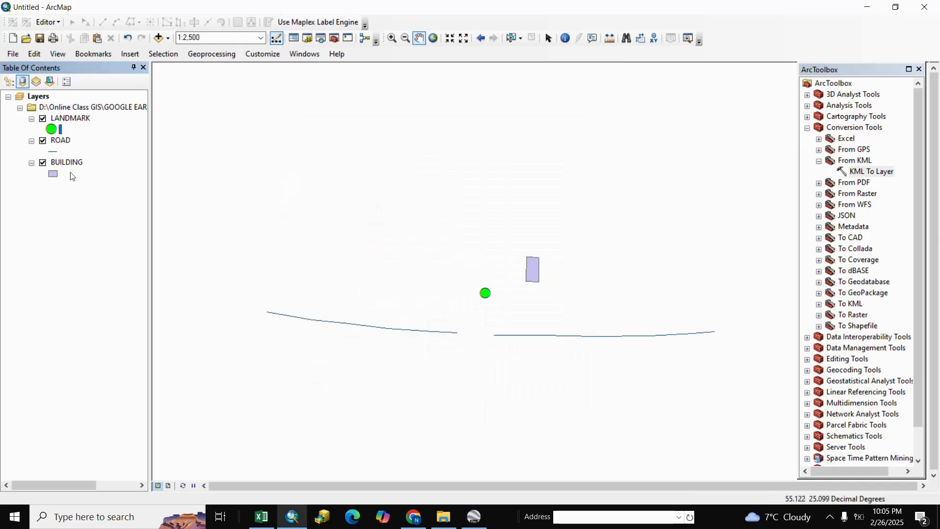
Step: Change the ROAD layer's symbol to the Expressway line style
left_click(56, 154)
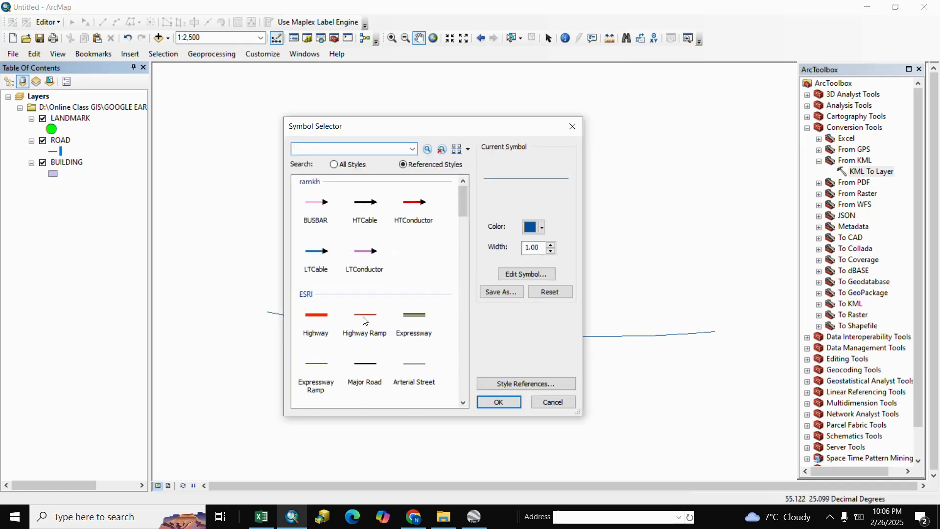
left_click(420, 323)
left_click(498, 402)
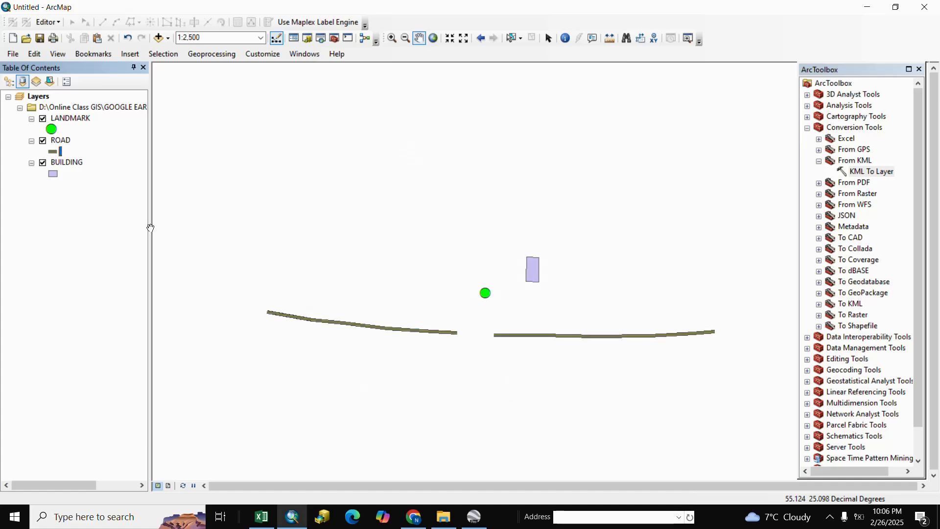
Step: Symbolise the BUILDING layer as Hollow with a red outline and a thicker outline width
left_click(53, 174)
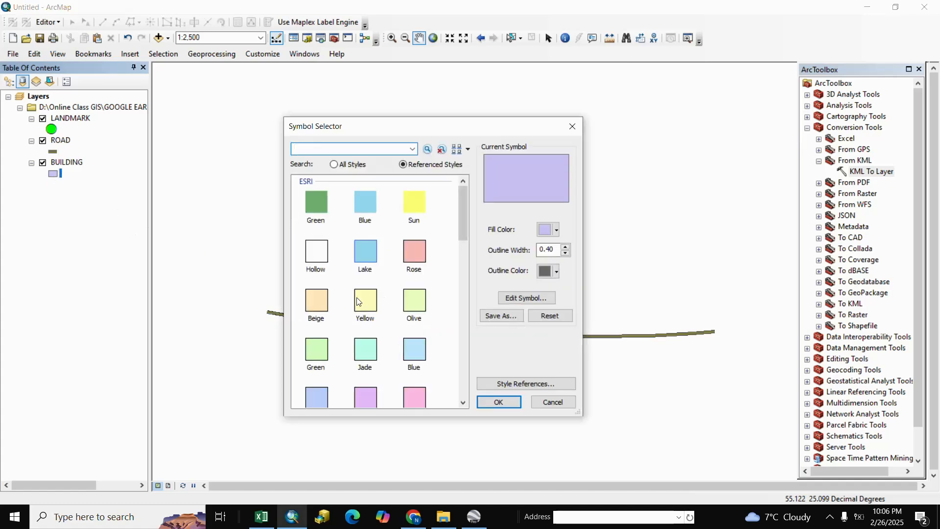
left_click(316, 252)
left_click(557, 271)
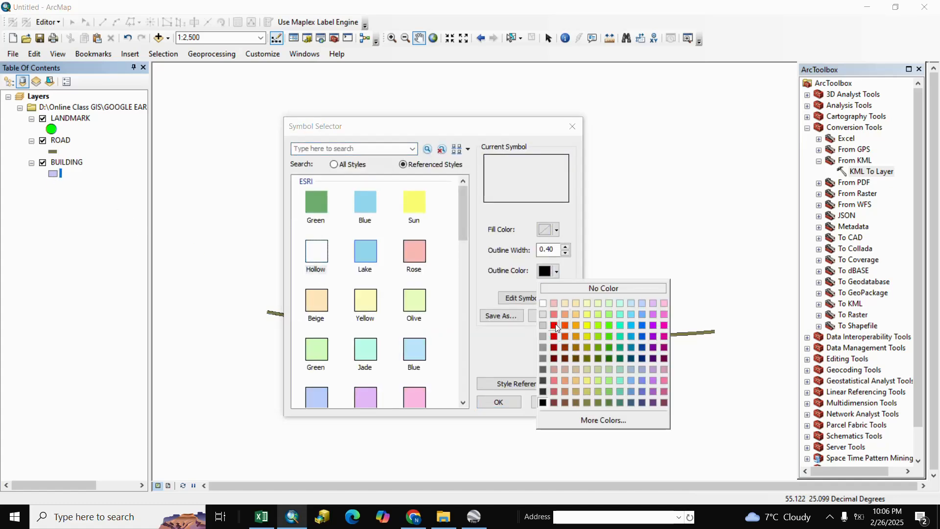
left_click(555, 327)
left_click(566, 247)
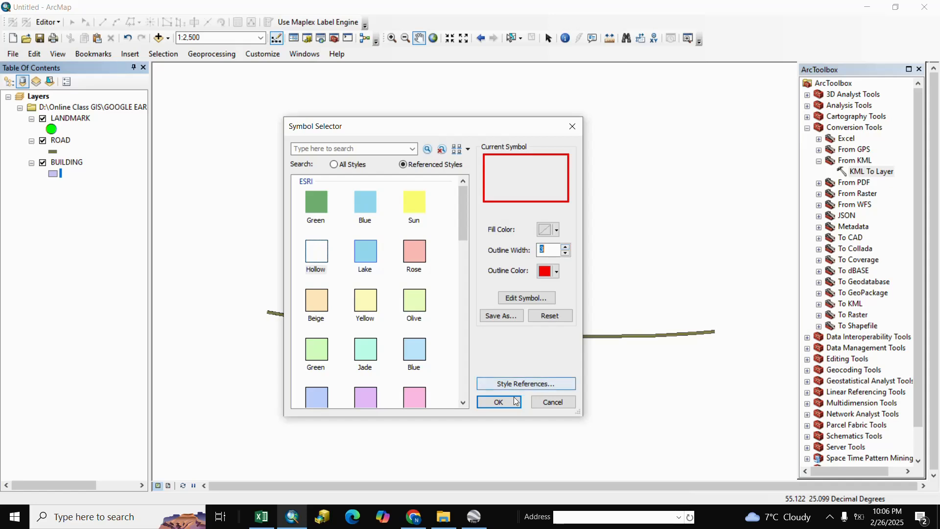
left_click(498, 402)
scroll(547, 335, "up", 2)
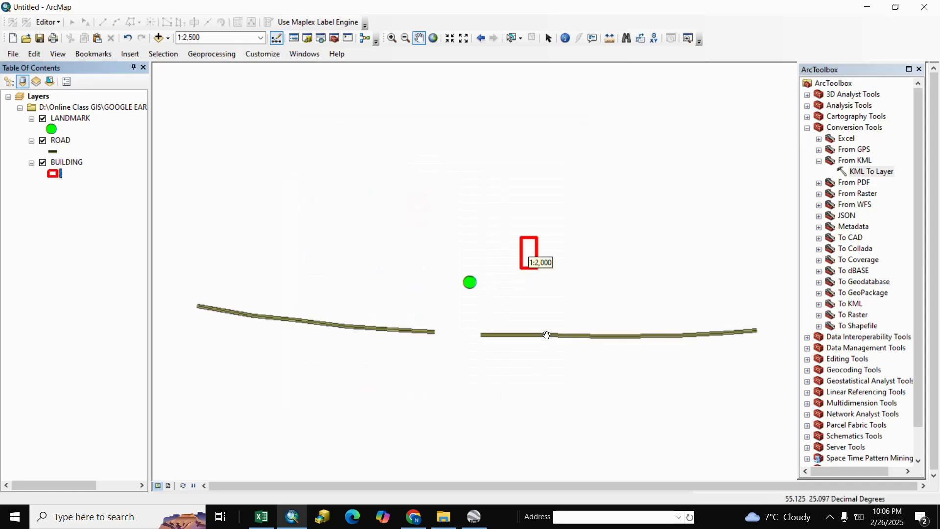